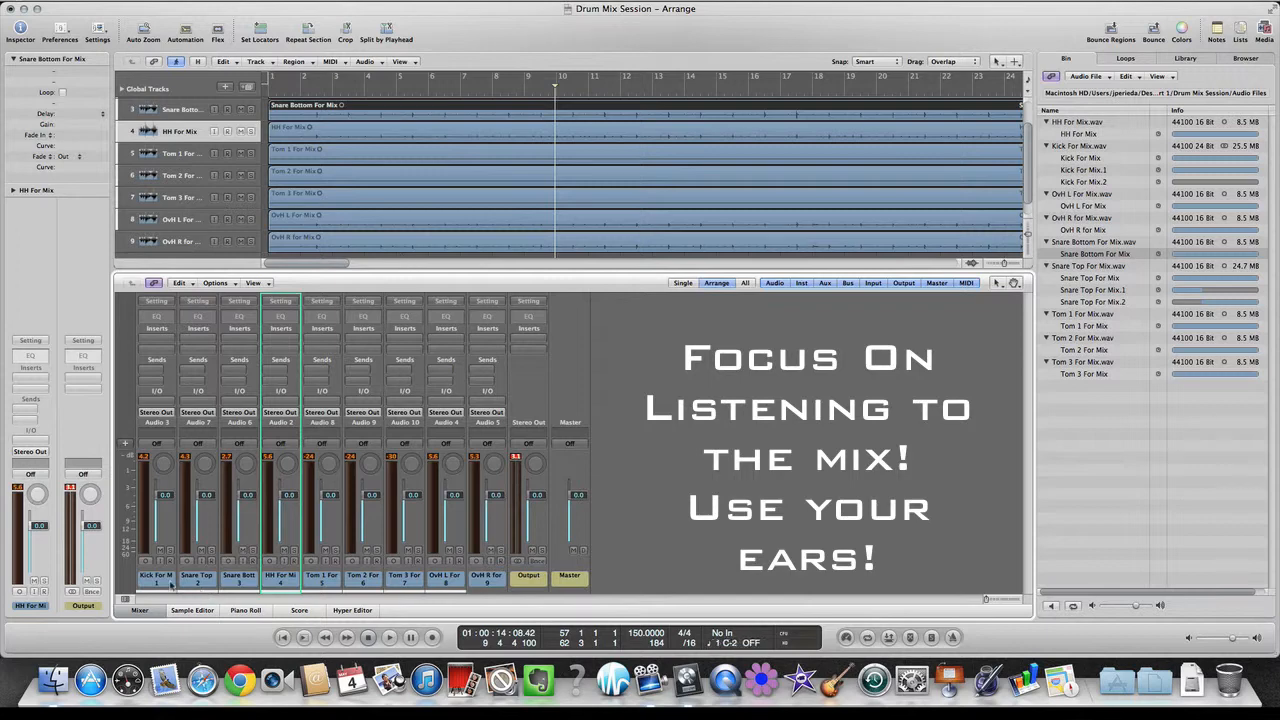
Pull the faders of all nine drum tracks down to minus infinity and return only the Kick fader to 0.0 dB.
left_click_drag(170, 588, 480, 548)
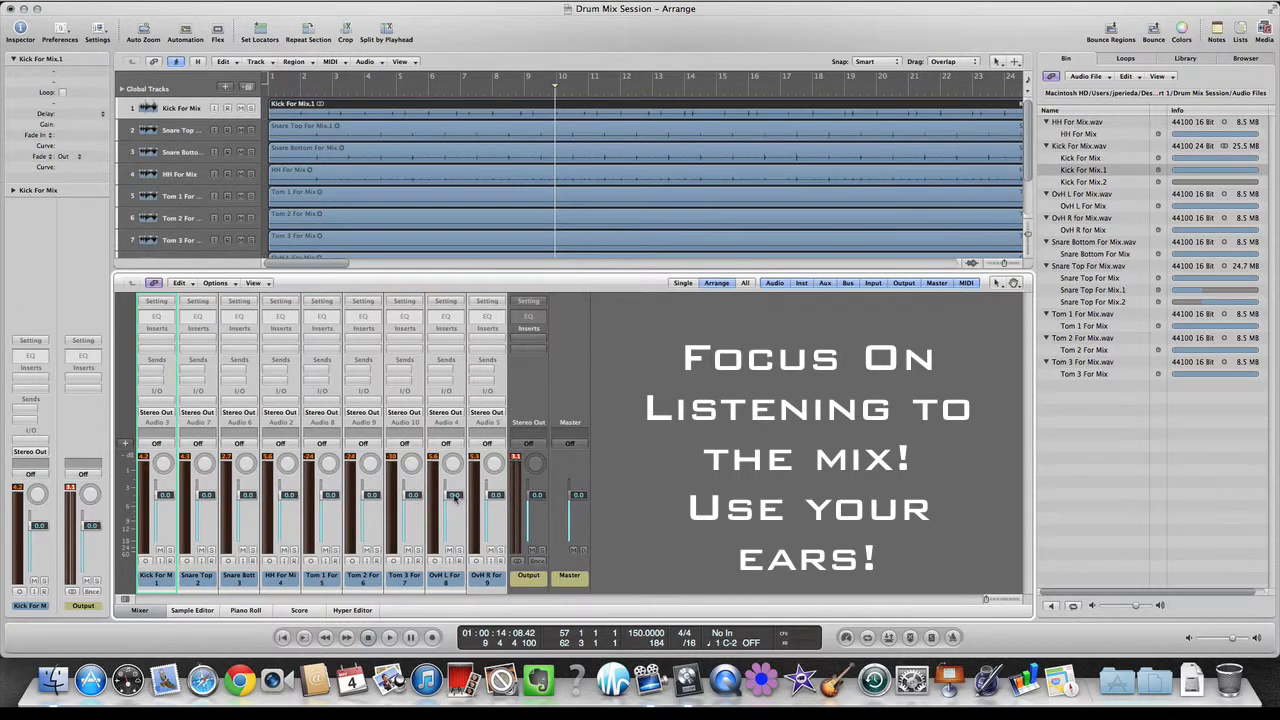
left_click_drag(455, 497, 455, 540)
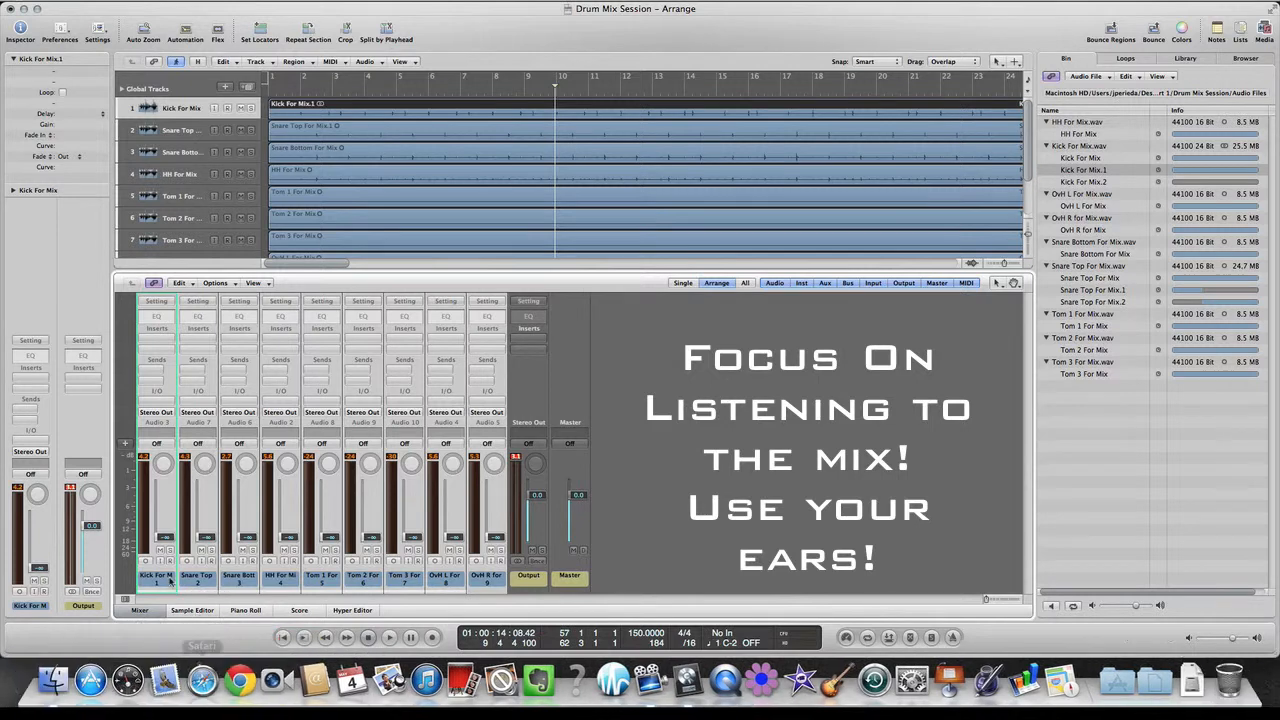
left_click(166, 583)
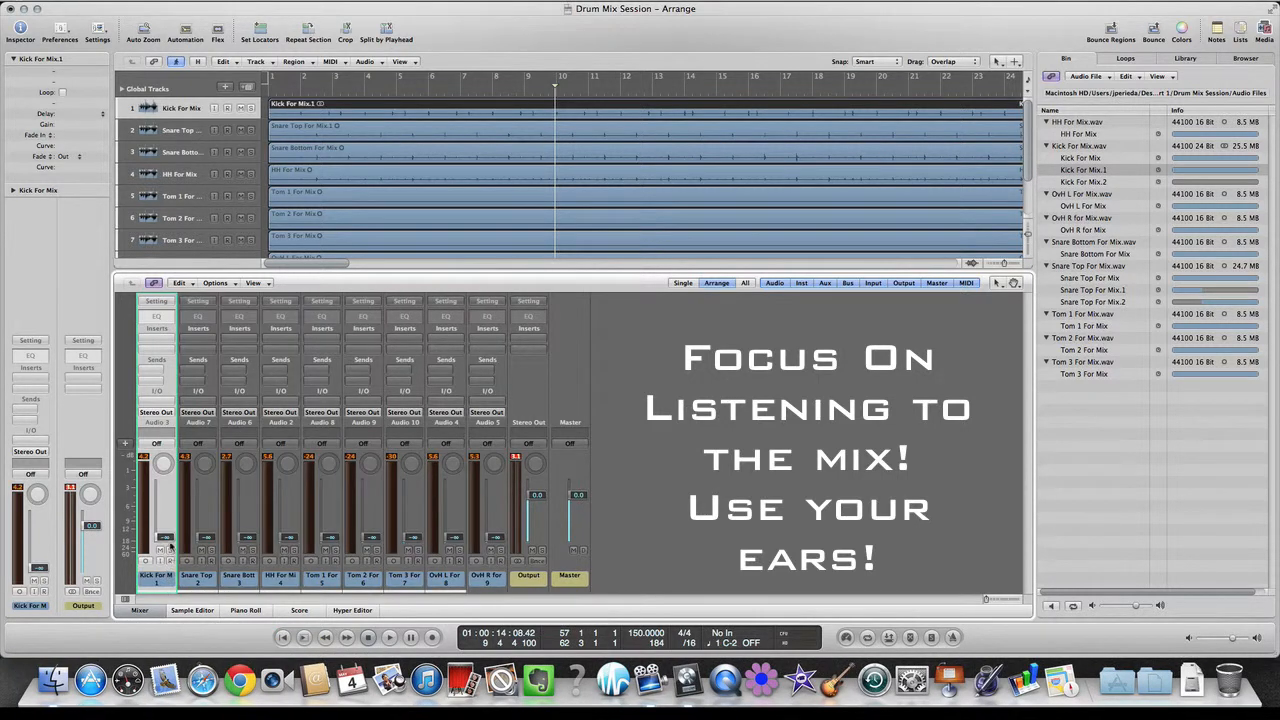
left_click(169, 544, "alt")
Play the song from bar 1 and raise the Snare Top fader to 0.0 dB.
left_click(198, 584)
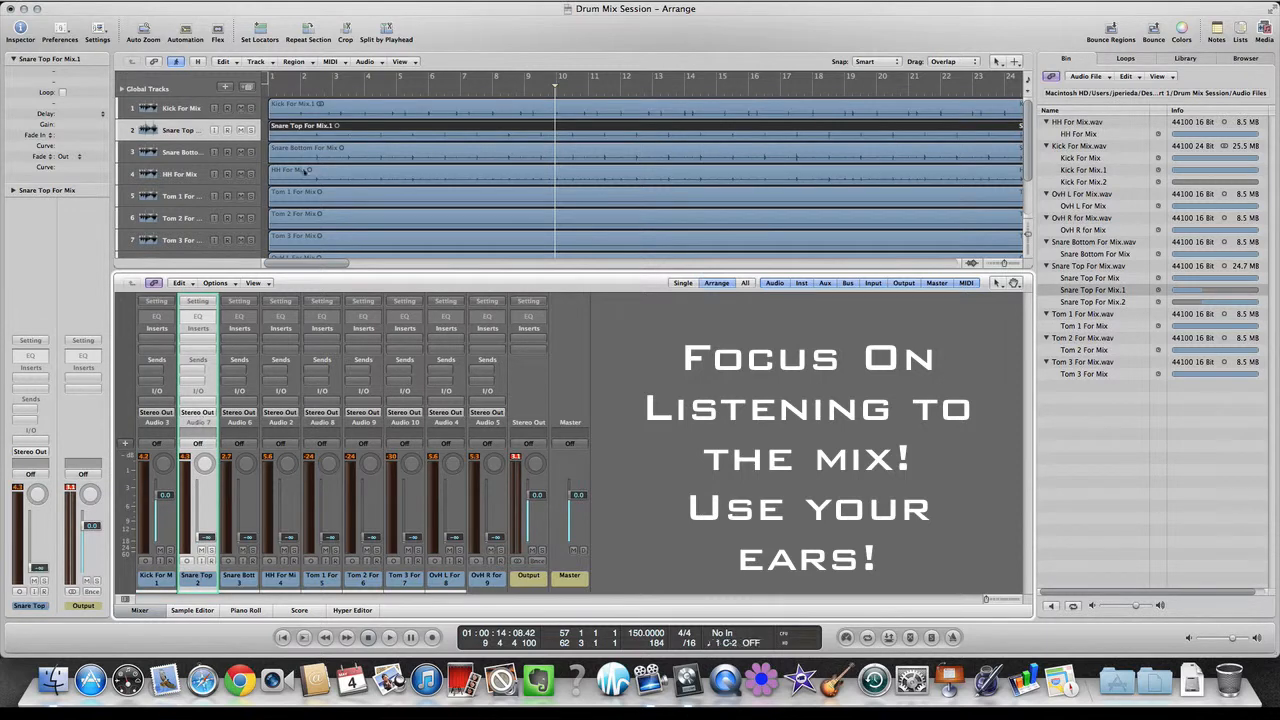
left_click(285, 90)
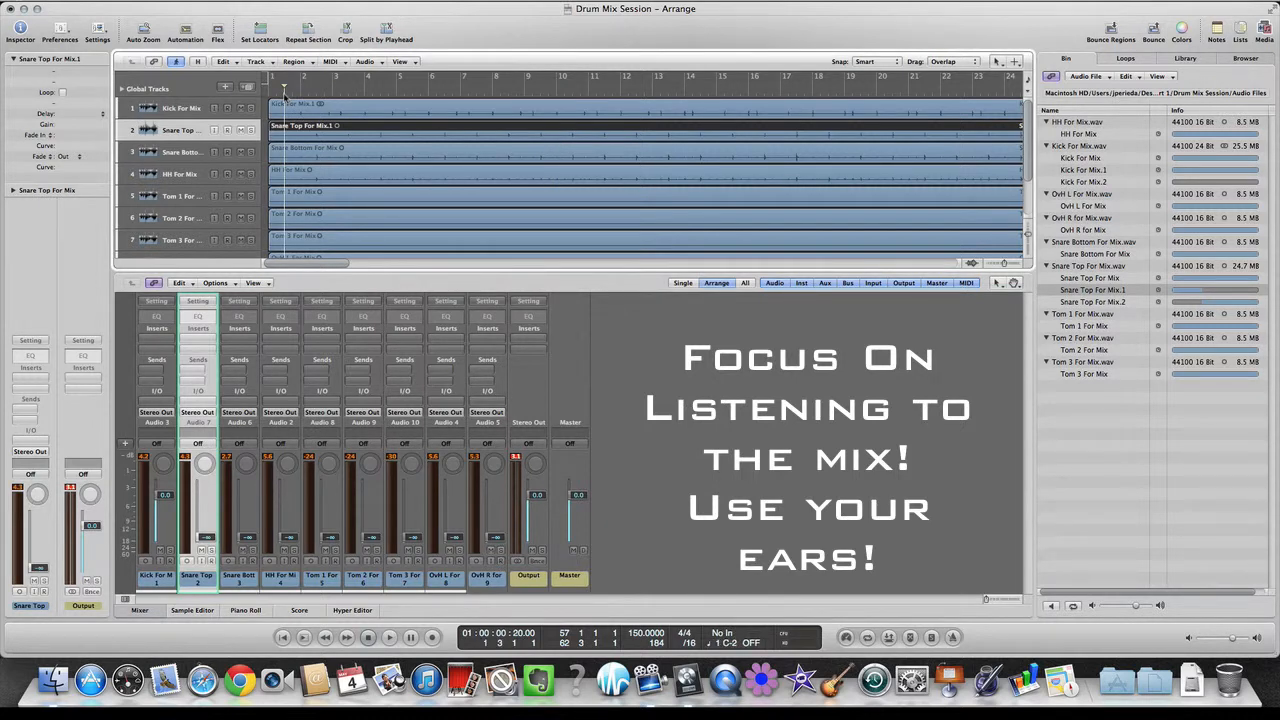
key("space")
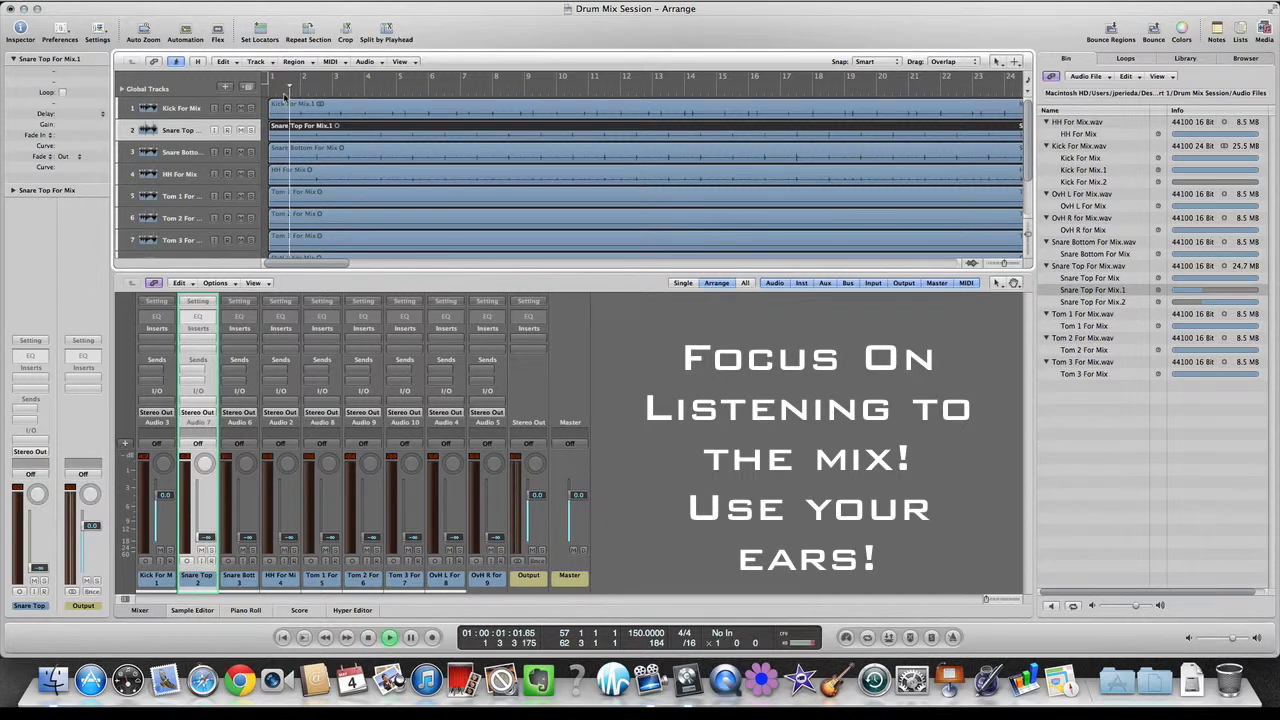
left_click_drag(190, 543, 207, 497)
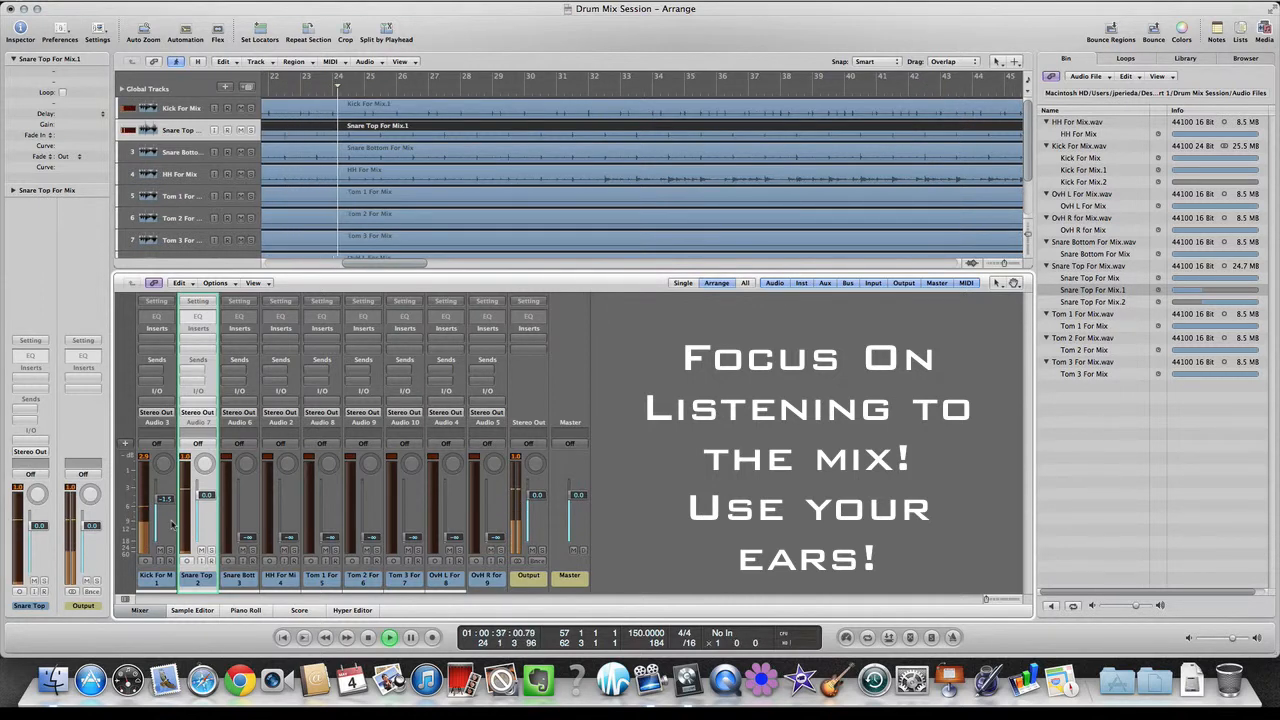
Select the Snare Top and Snare Bottom channels together and solo both.
left_click(200, 577)
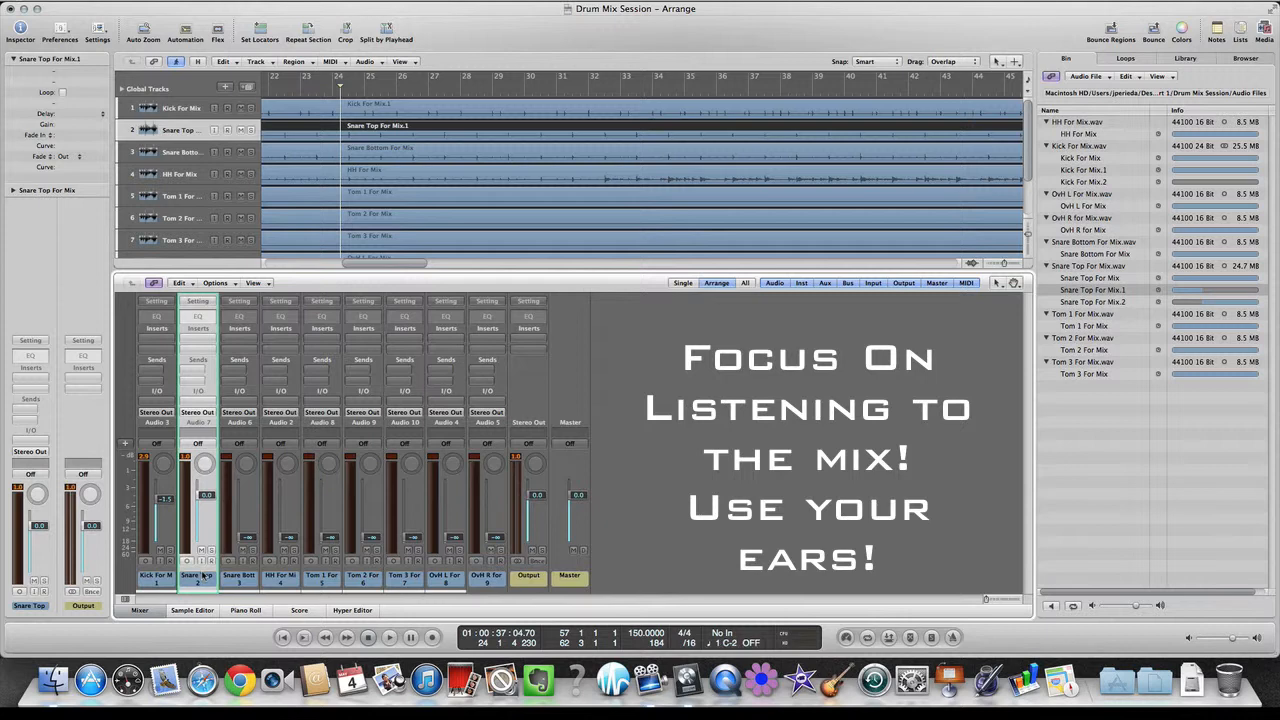
left_click_drag(201, 578, 235, 583)
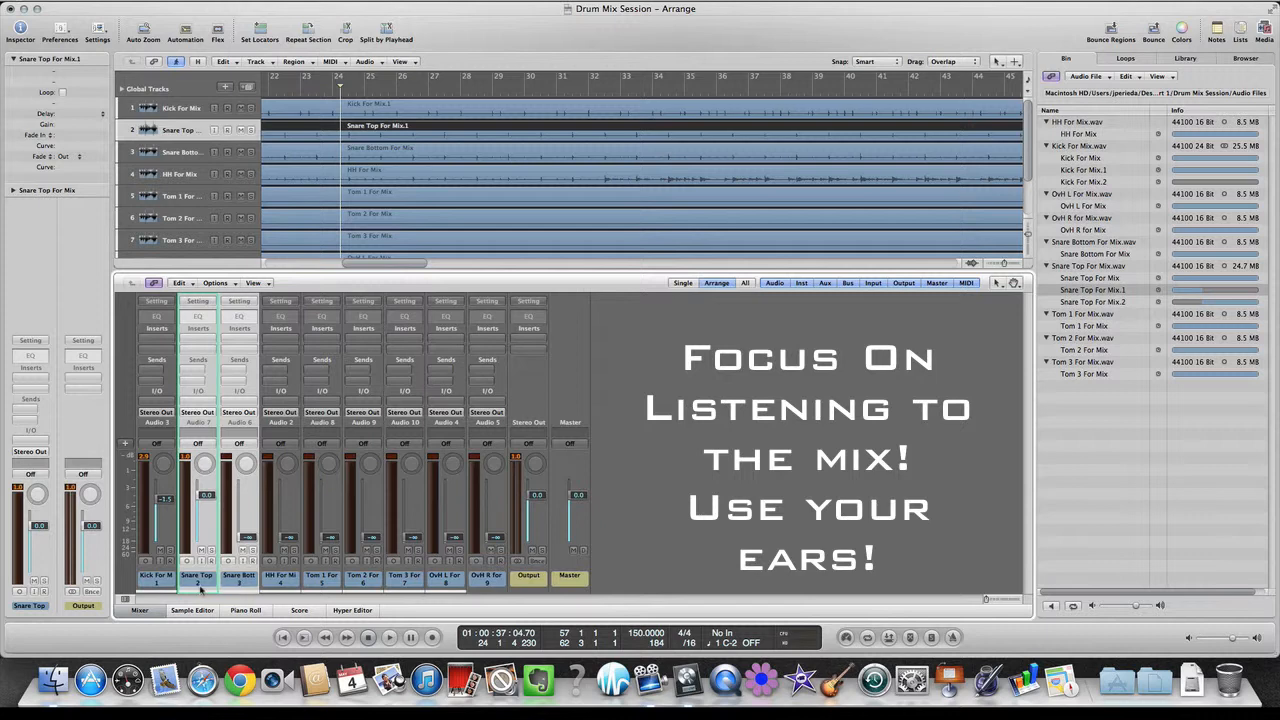
left_click(242, 586)
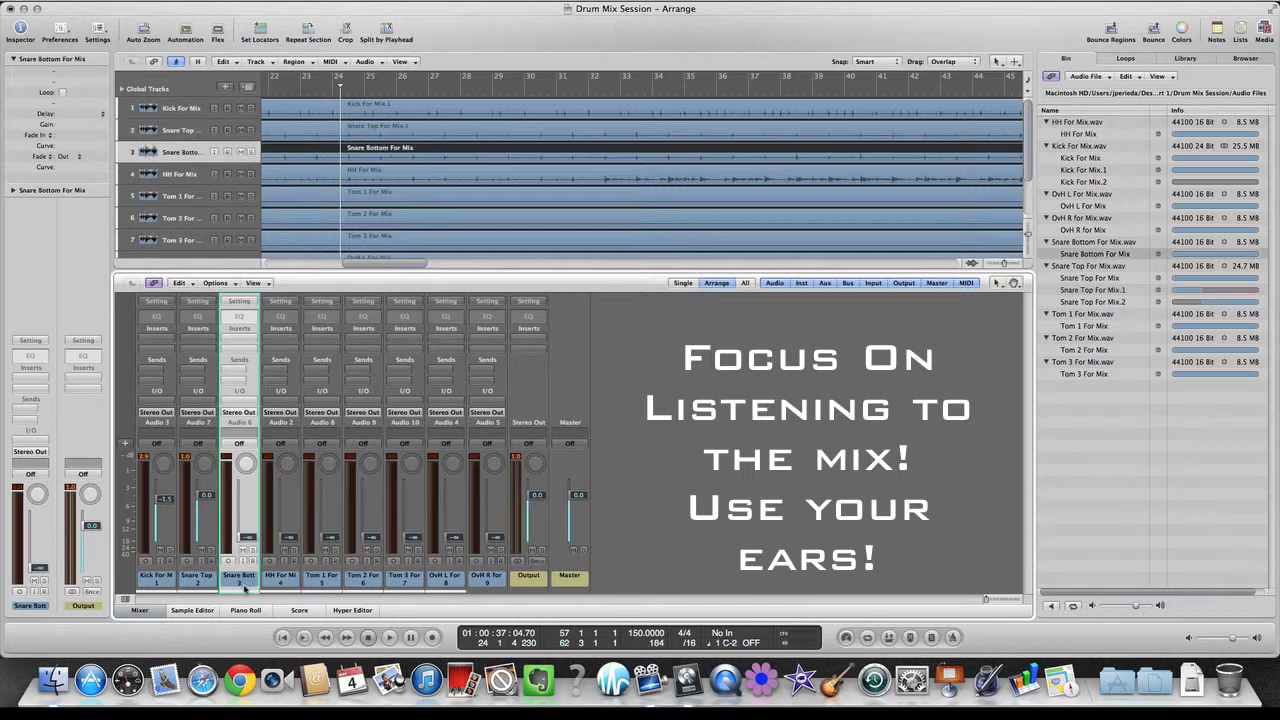
left_click(187, 582)
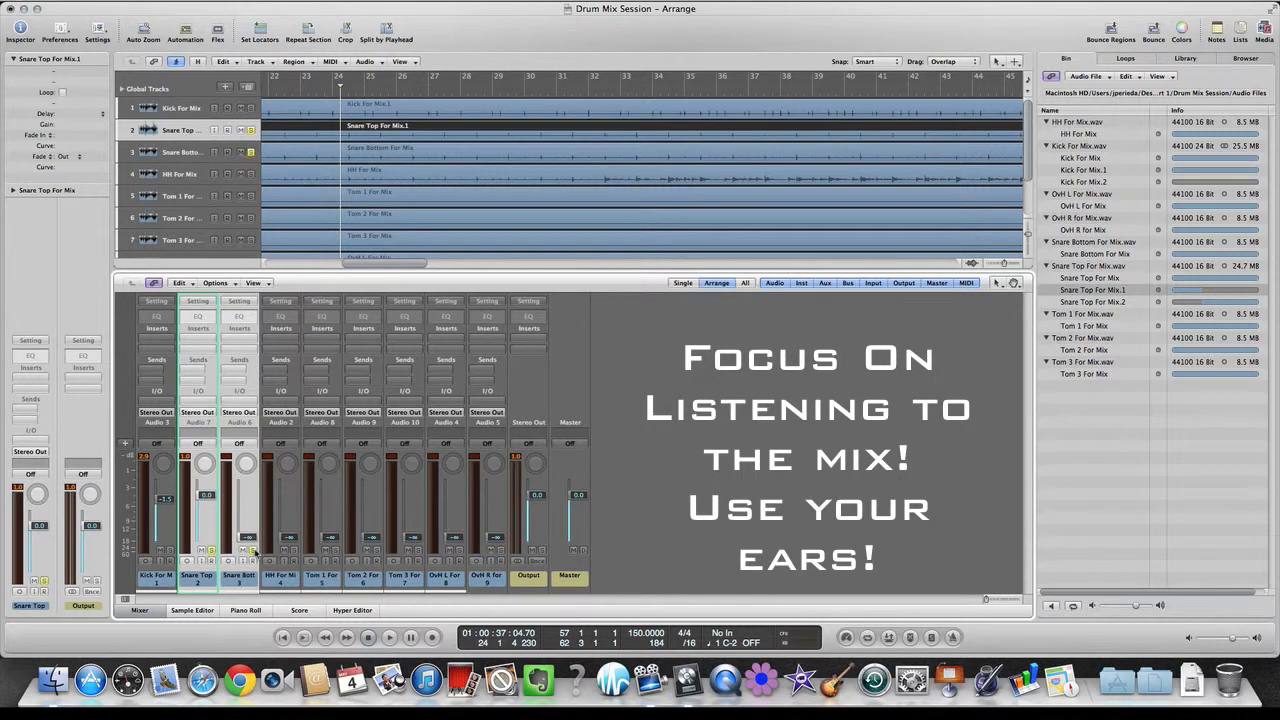
Raise the Snare Bottom fader to -7.0 dB against the Snare Top during playback, and turn off solo on both snare channels.
left_click(248, 588)
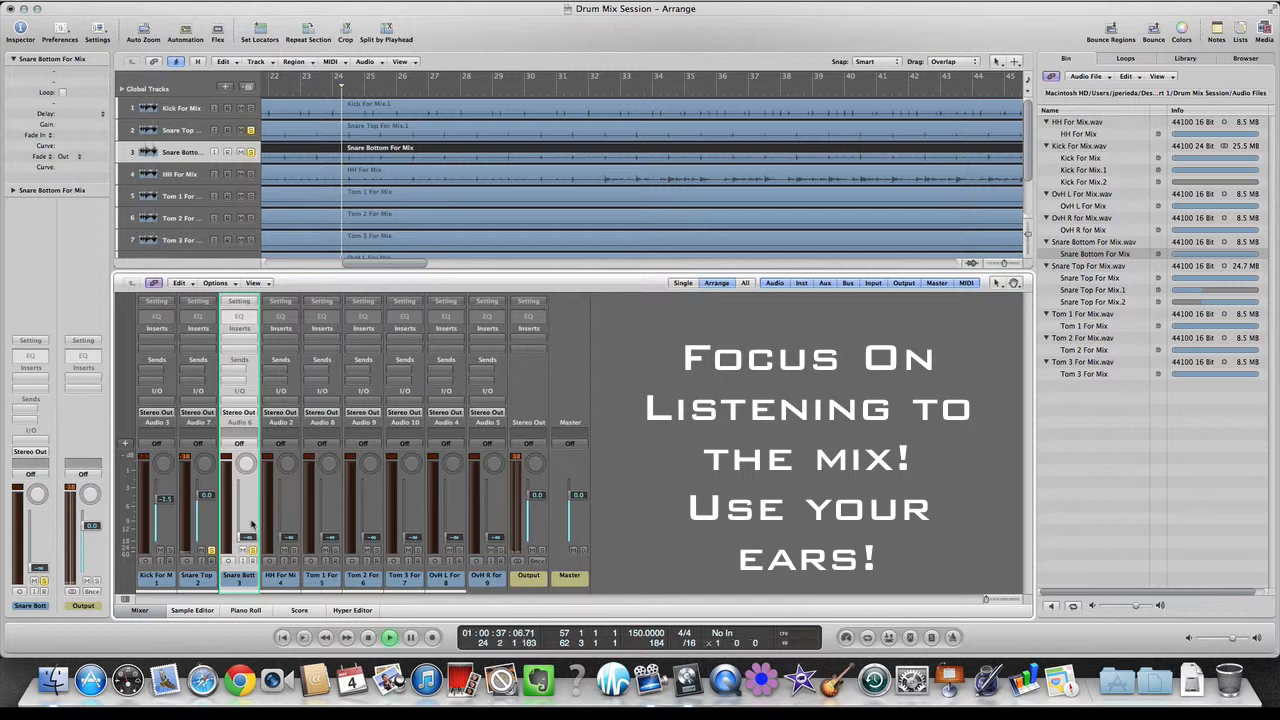
mouse_move(252, 525)
left_mouse_down()
mouse_move(252, 497)
mouse_move(247, 516)
left_mouse_up()
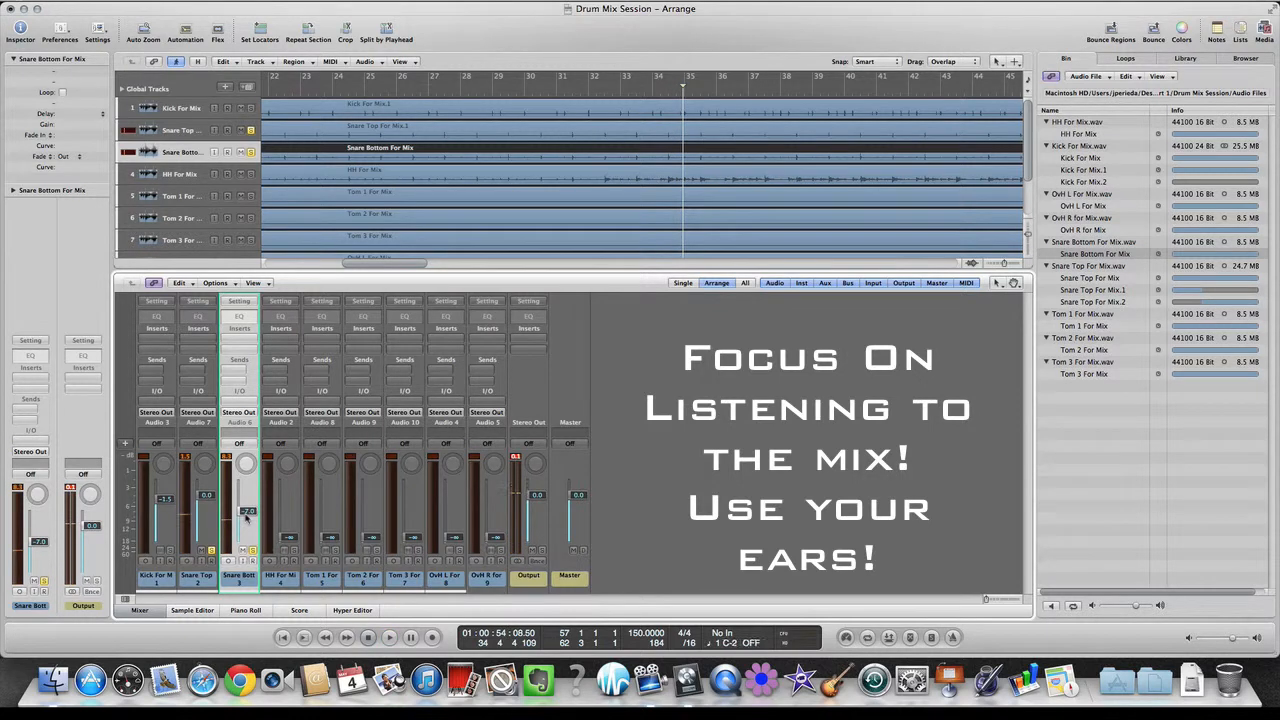
left_click(193, 586)
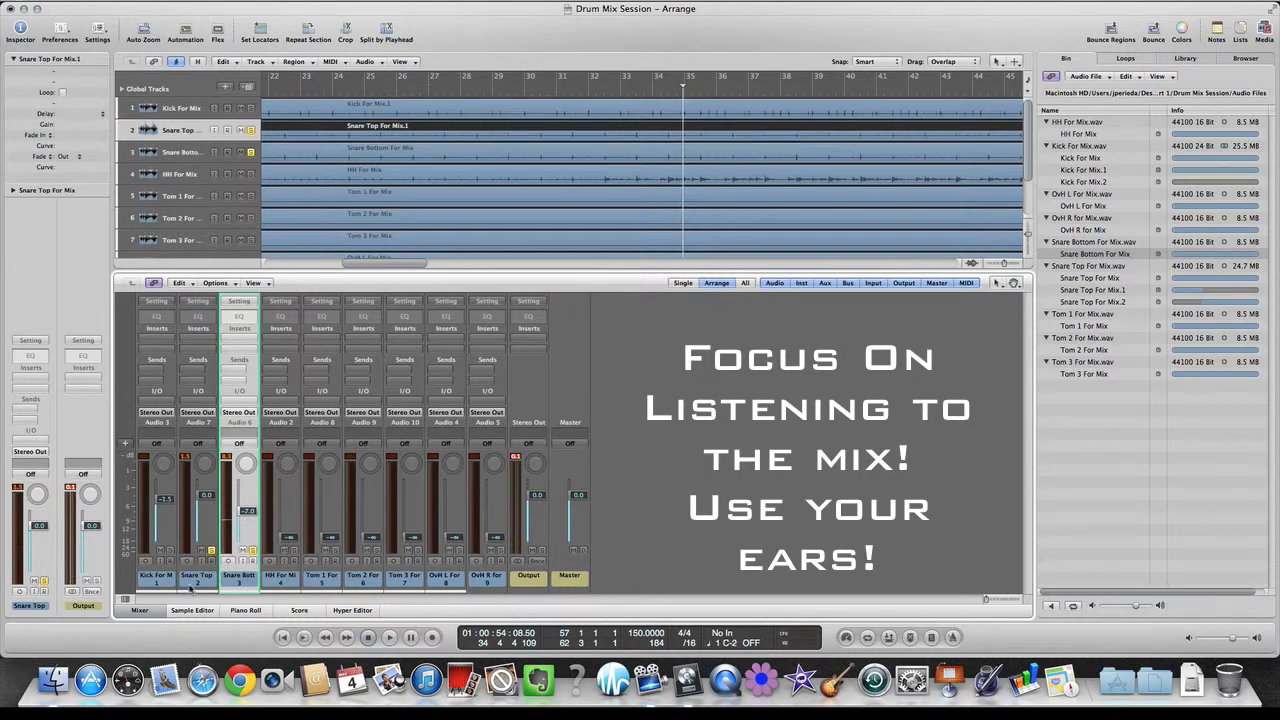
left_click(245, 580)
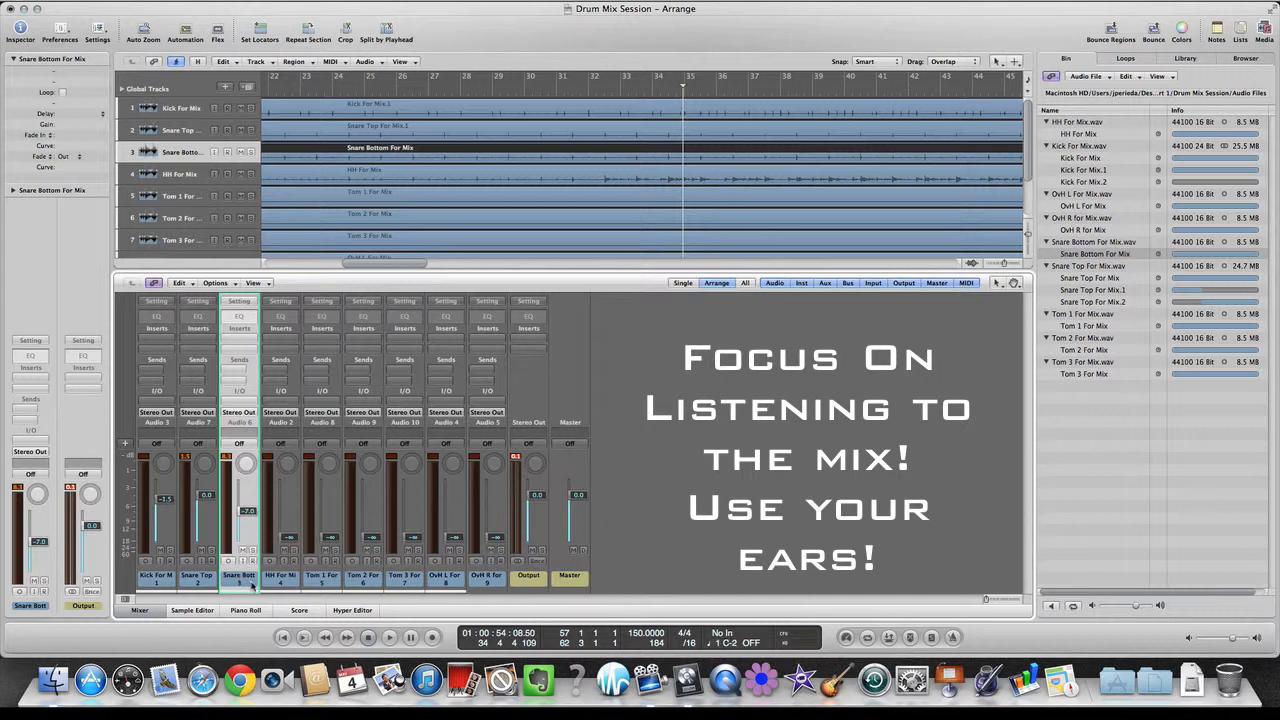
Lower the Snare Bottom fader to about -15.0 dB and bring it back to -7.0 dB.
left_click_drag(253, 520, 253, 545)
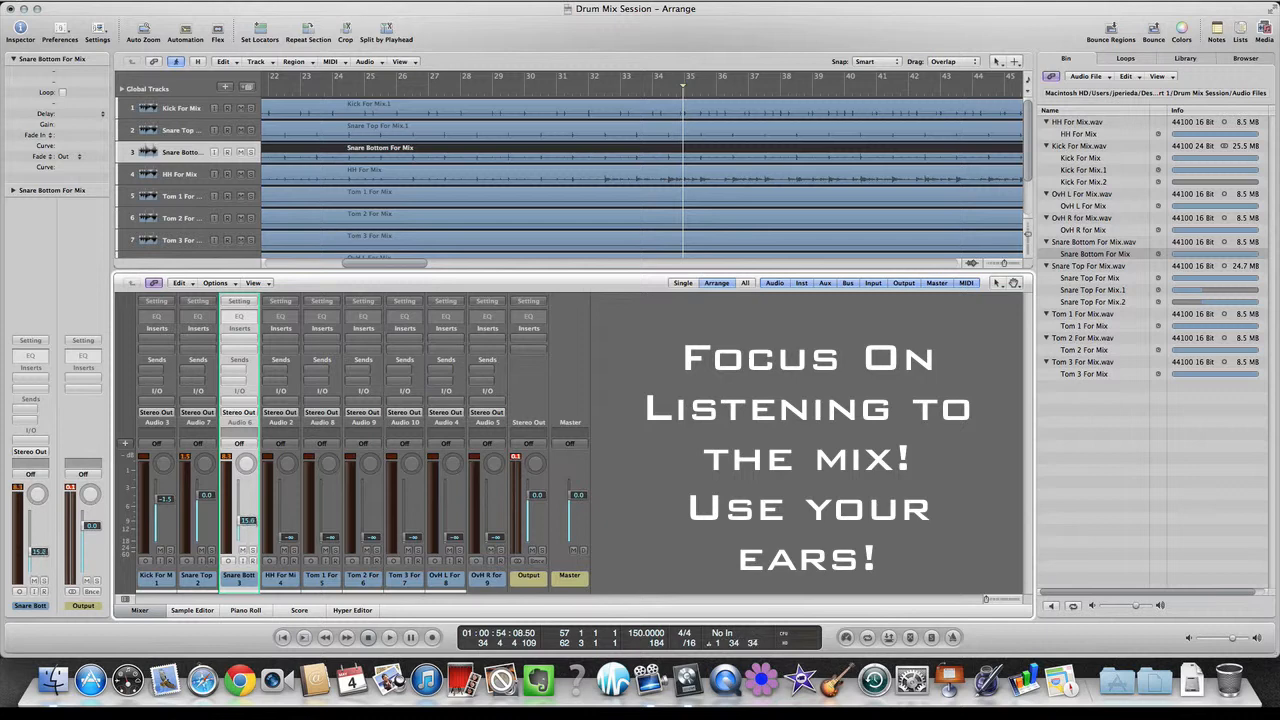
left_click_drag(247, 523, 247, 516)
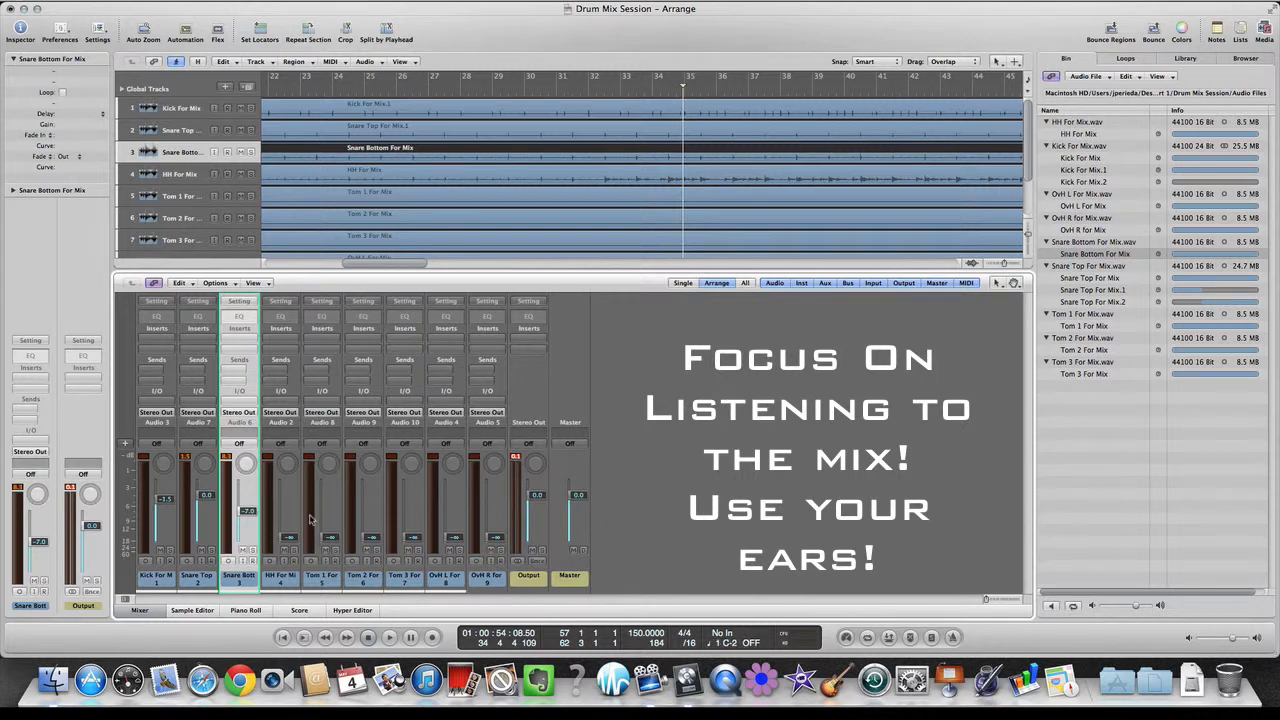
Play the mix and raise the OvH L fader to -8.6 dB and the OvH R fader to -9.8 dB.
key("space")
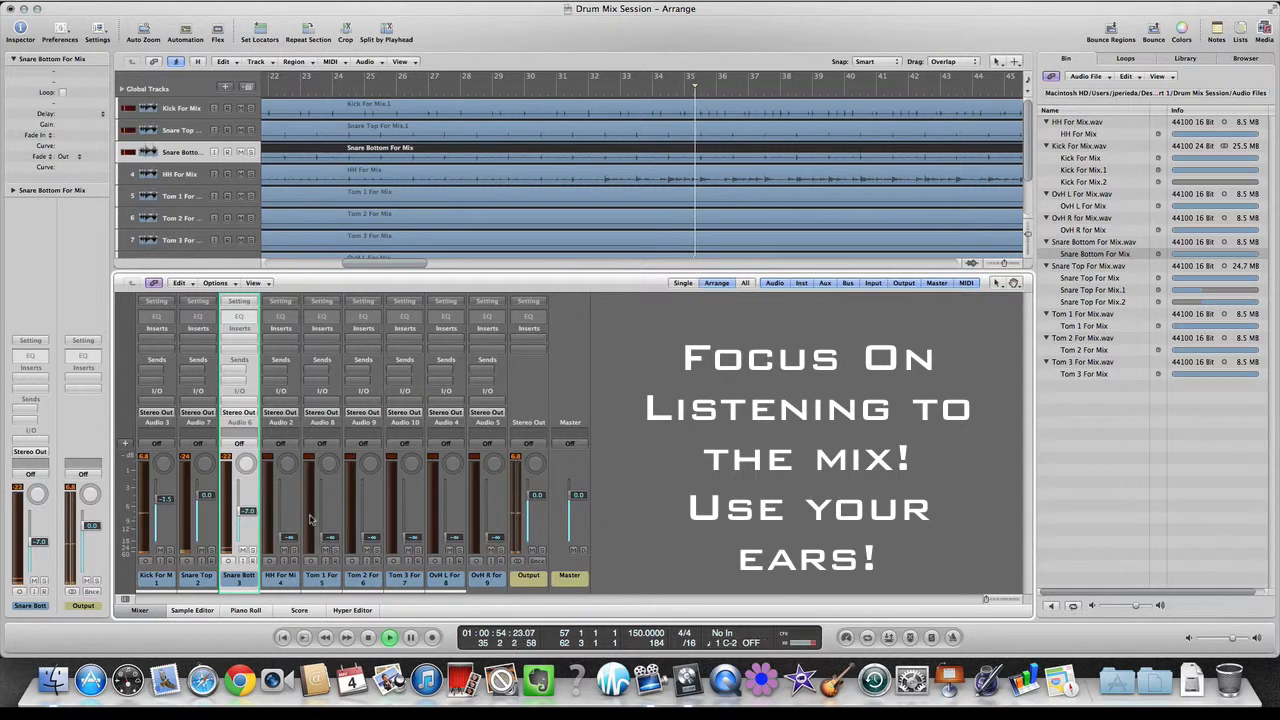
left_click(440, 585)
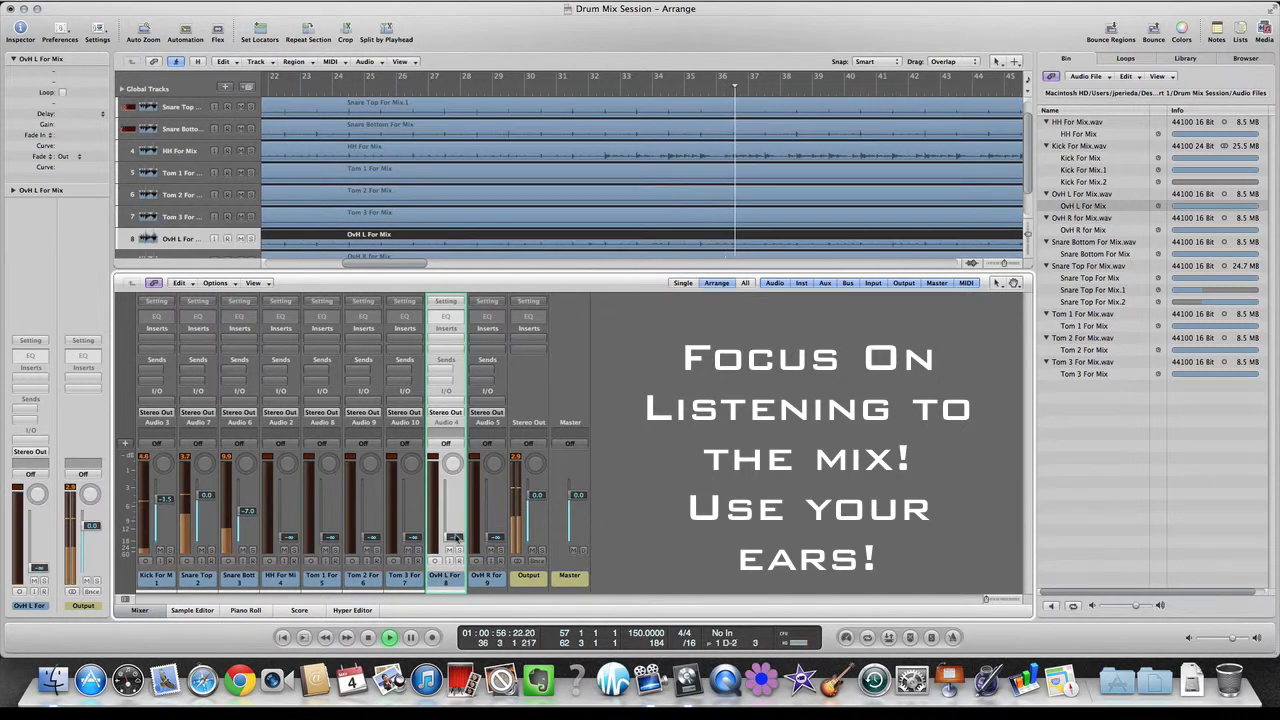
left_click_drag(456, 540, 455, 514)
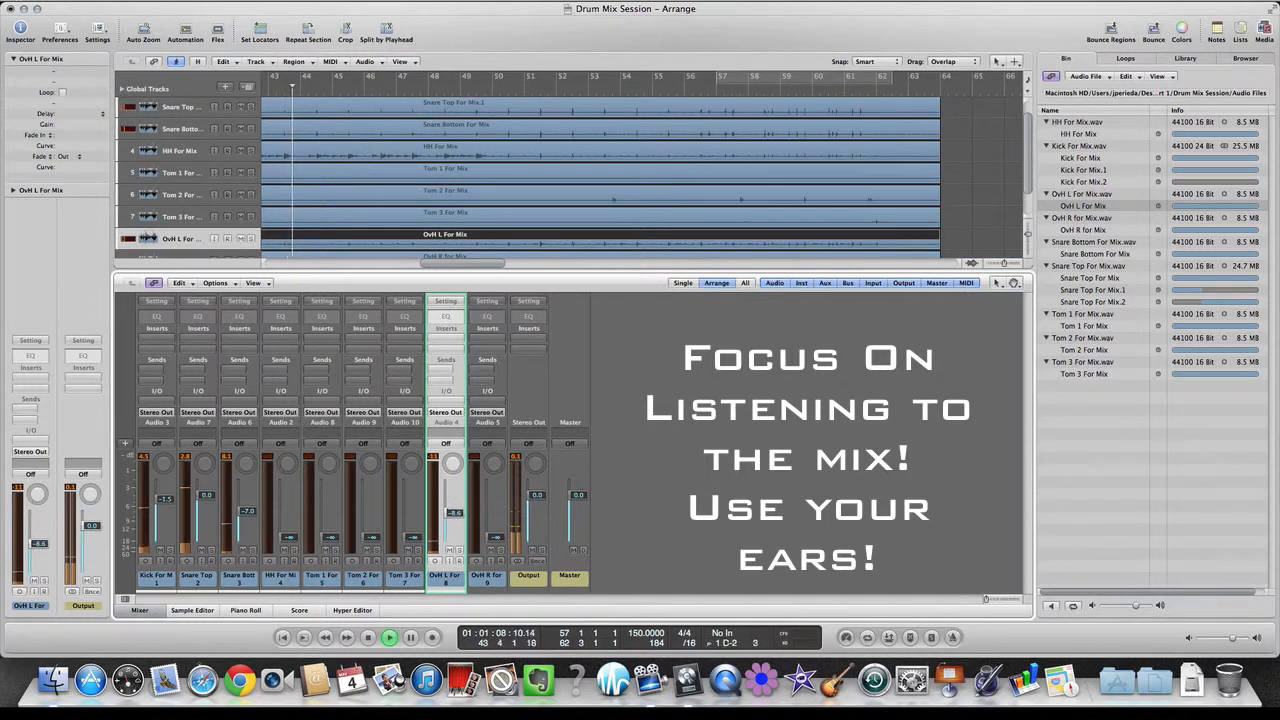
left_click(491, 548)
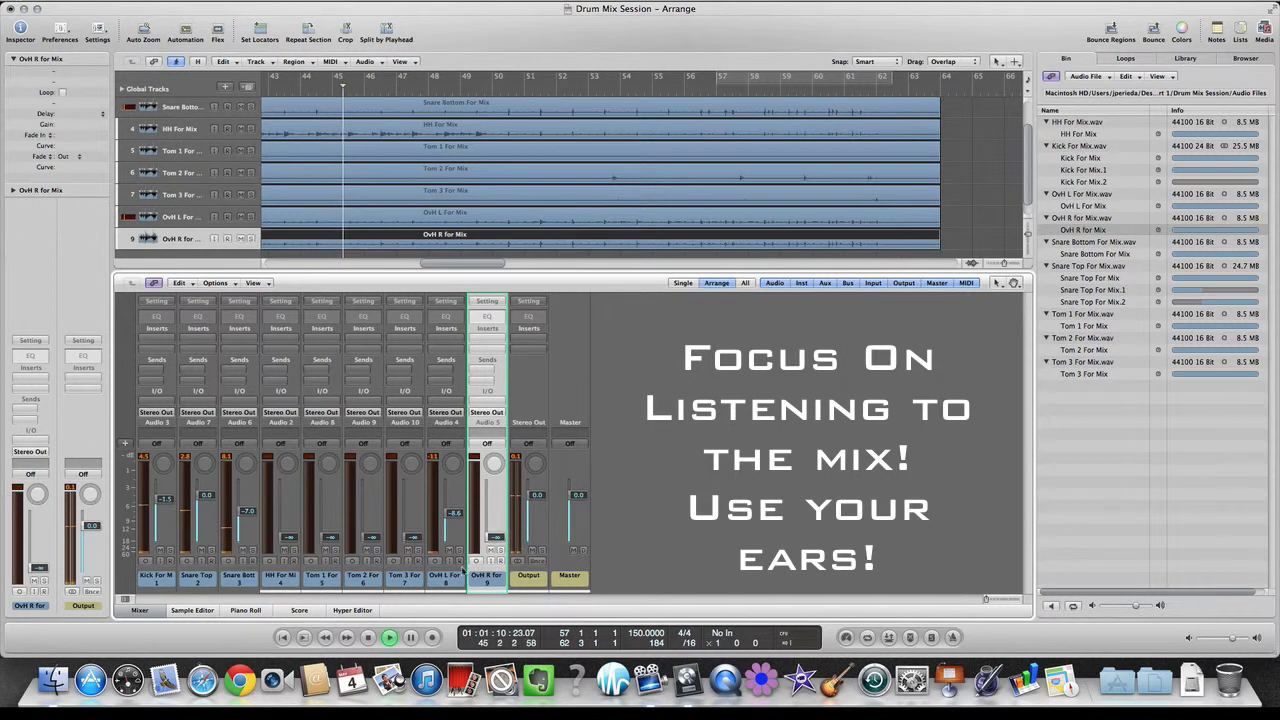
left_click(450, 550)
left_click_drag(494, 540, 494, 514)
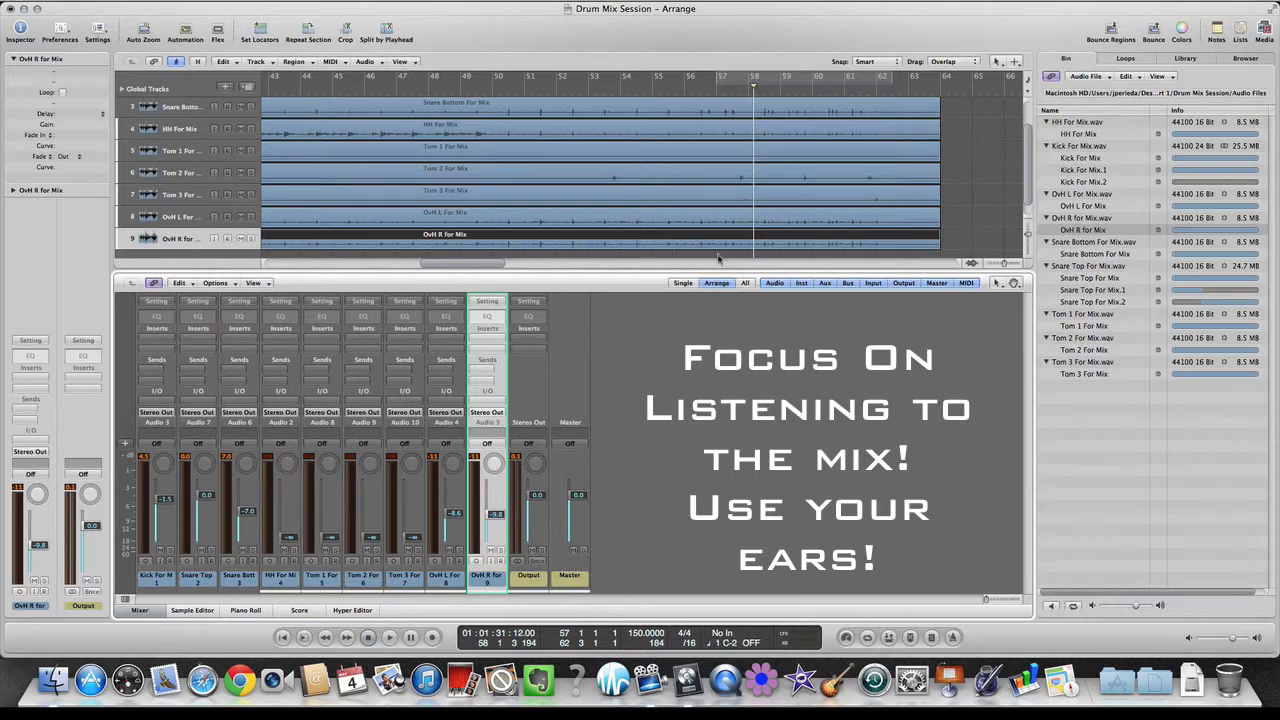
Play the song from about bar 19 and raise the HH fader to about -13.4 dB.
scroll(300, 120, "left", 10)
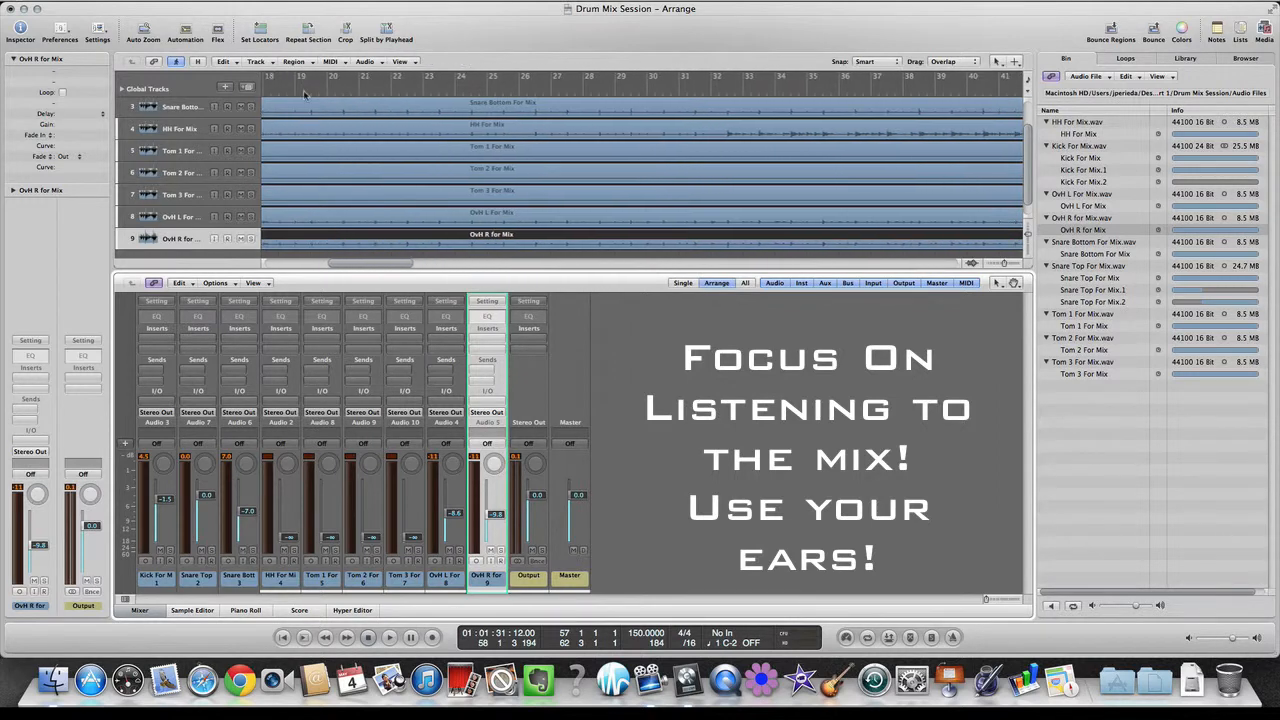
left_click(304, 86)
key("space")
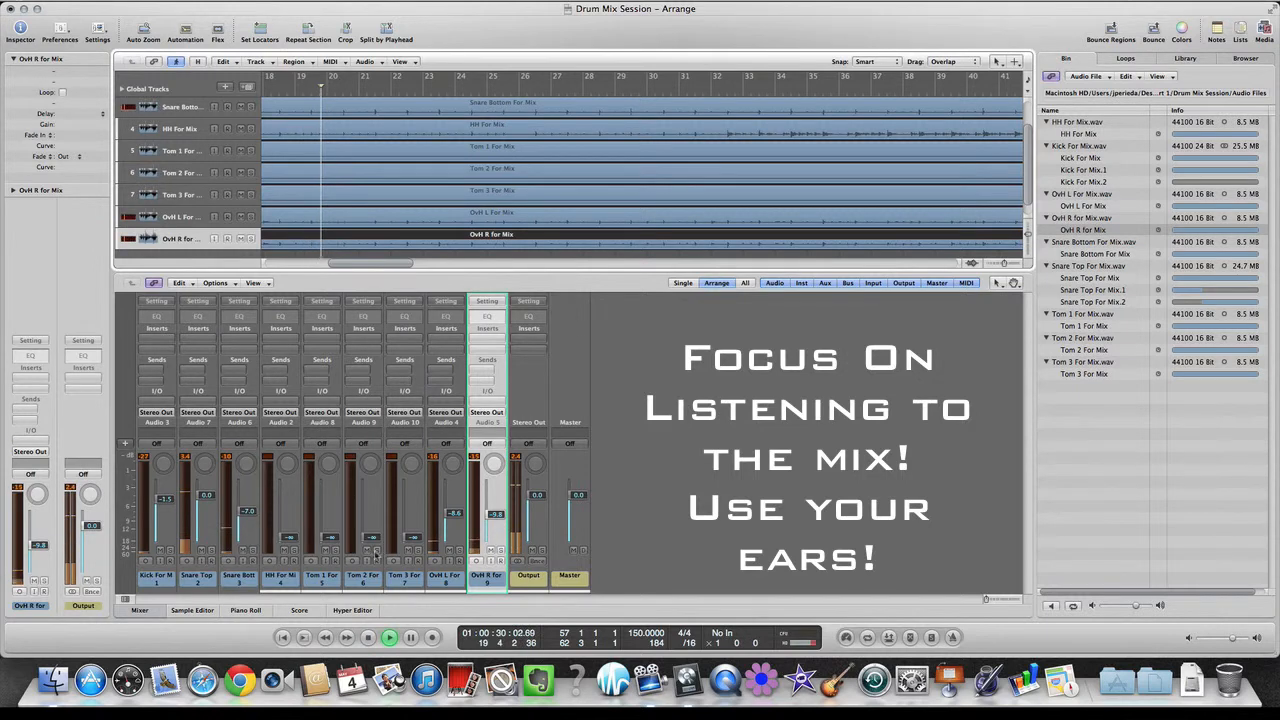
left_click(290, 550)
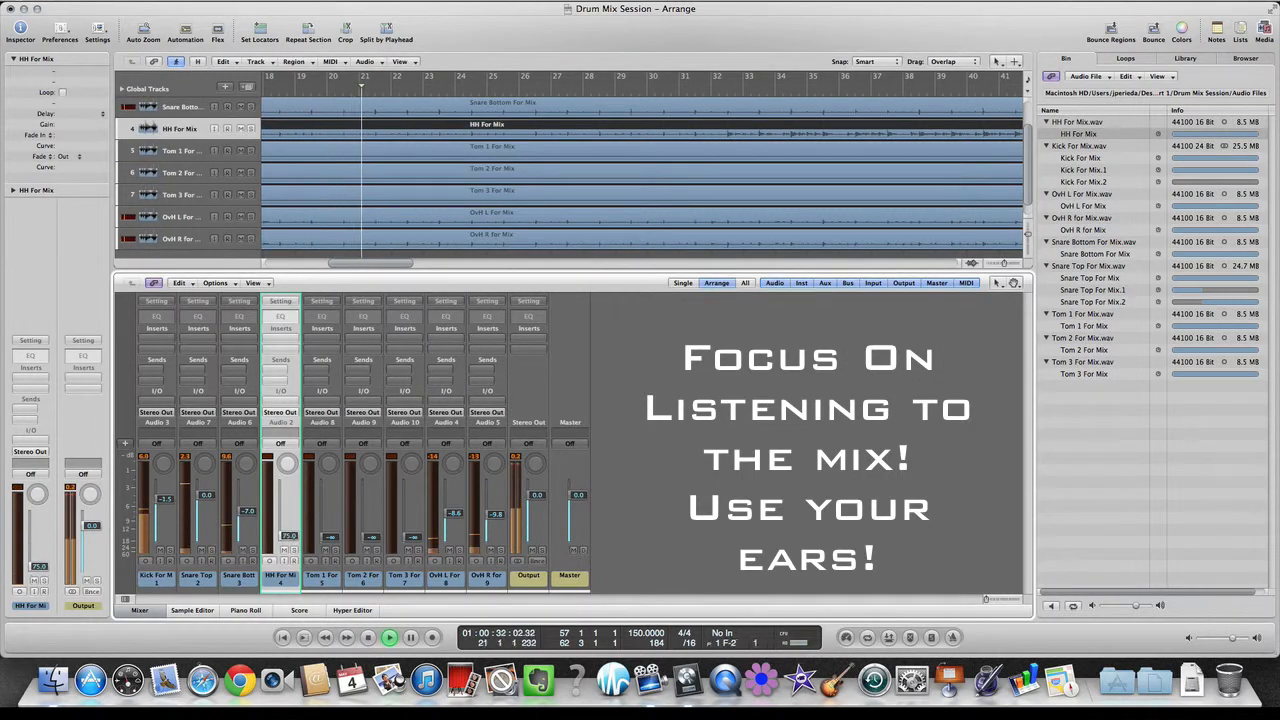
left_click_drag(290, 548, 289, 519)
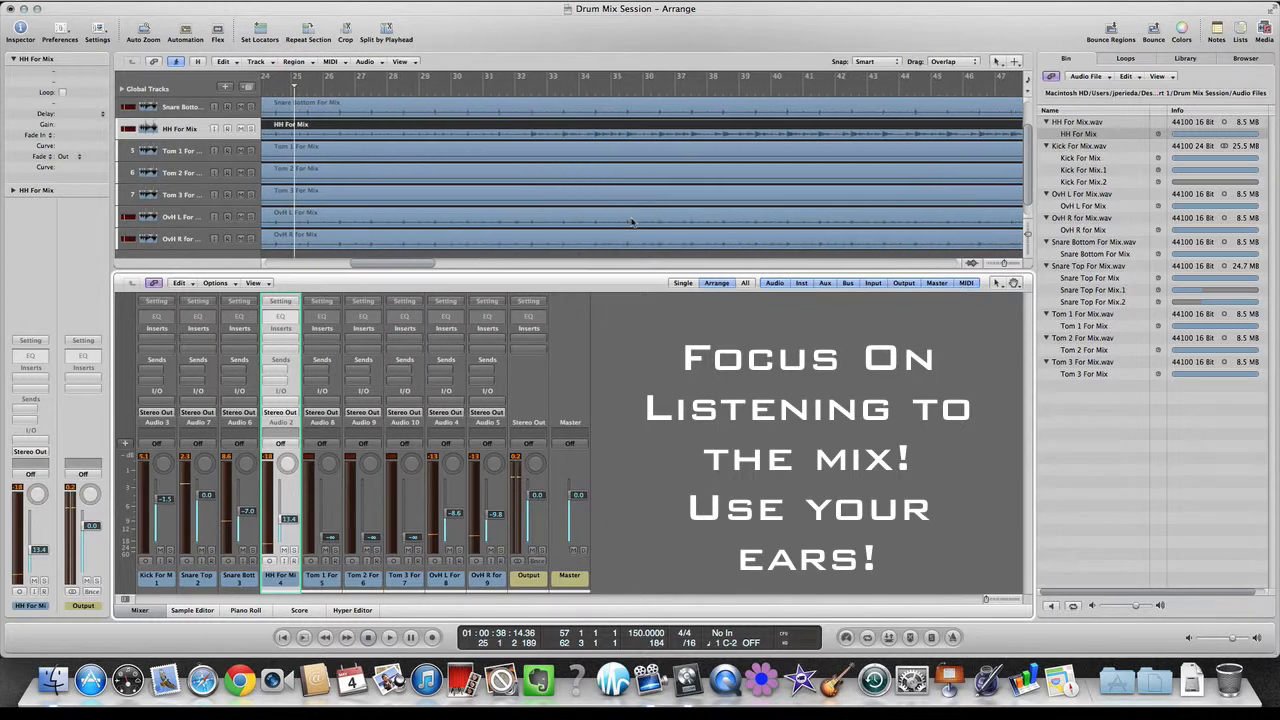
Play the tom section from about bar 52 and set the Tom 2 fader to -6.0 dB and the Tom 3 fader to -5.1 dB.
scroll(629, 224, "right", 10)
scroll(640, 217, "right", 2)
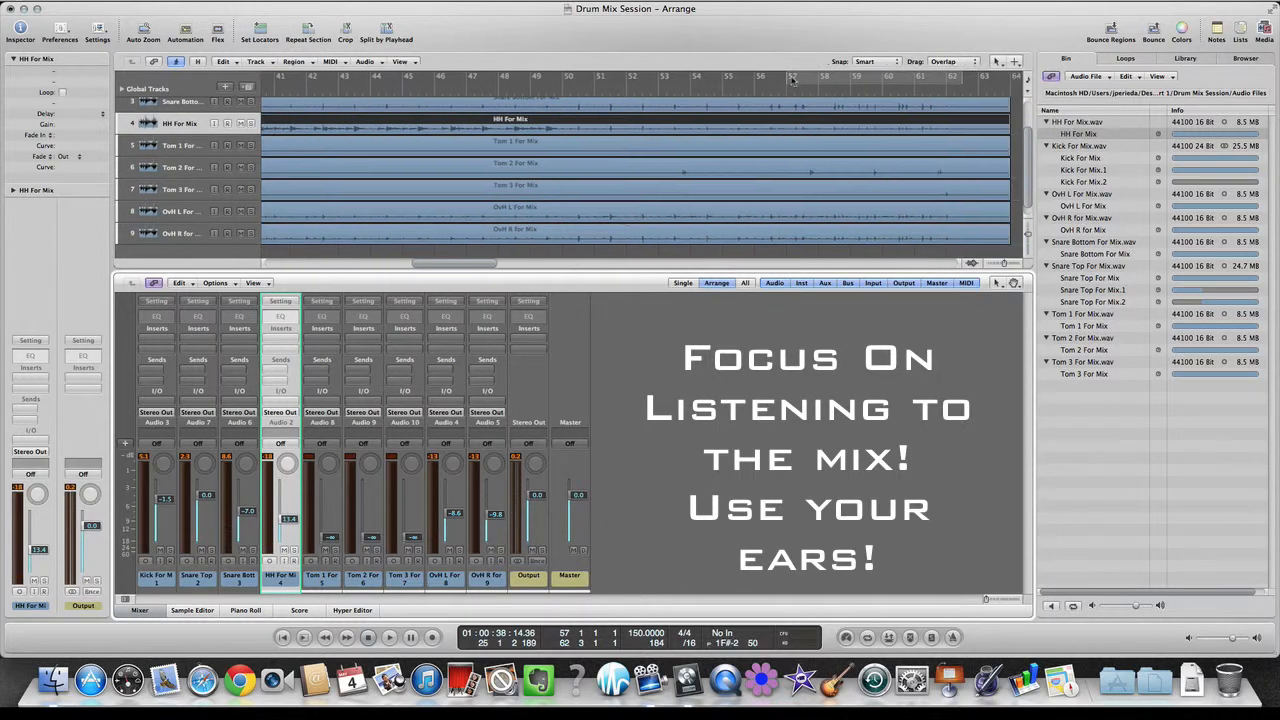
left_click(634, 90)
key("space")
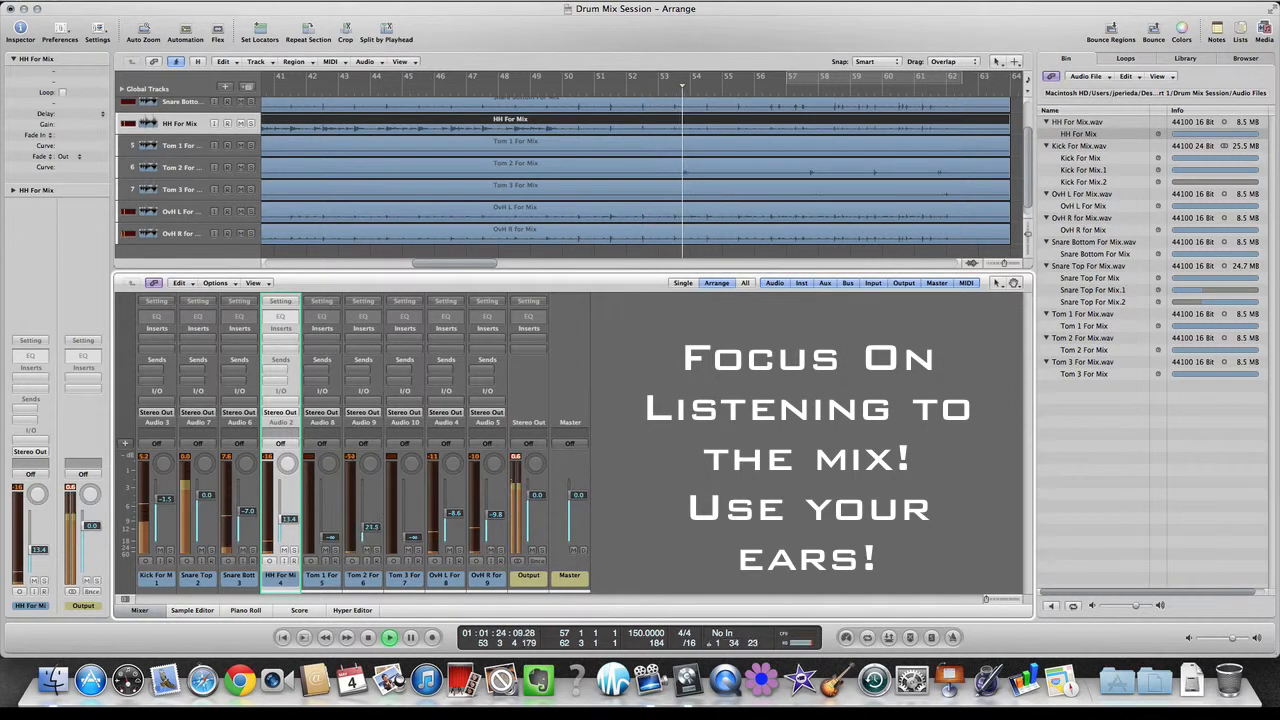
left_click_drag(413, 540, 413, 516)
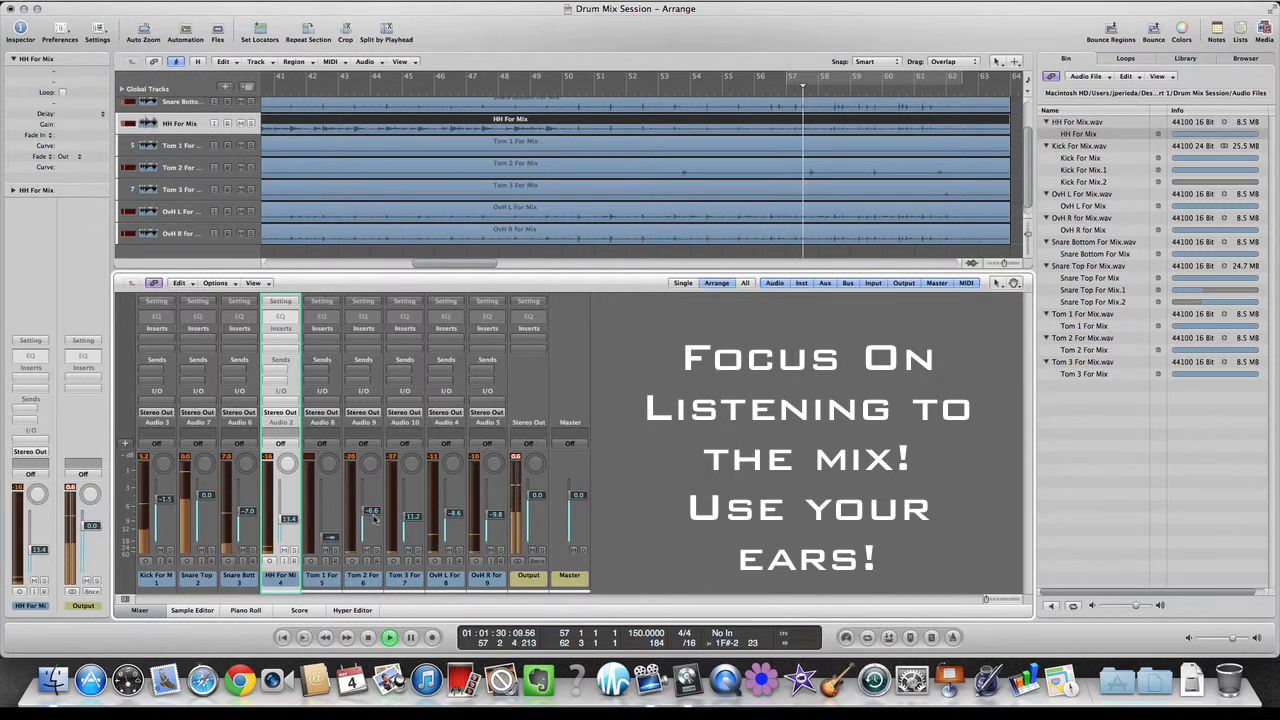
left_click_drag(373, 518, 373, 516)
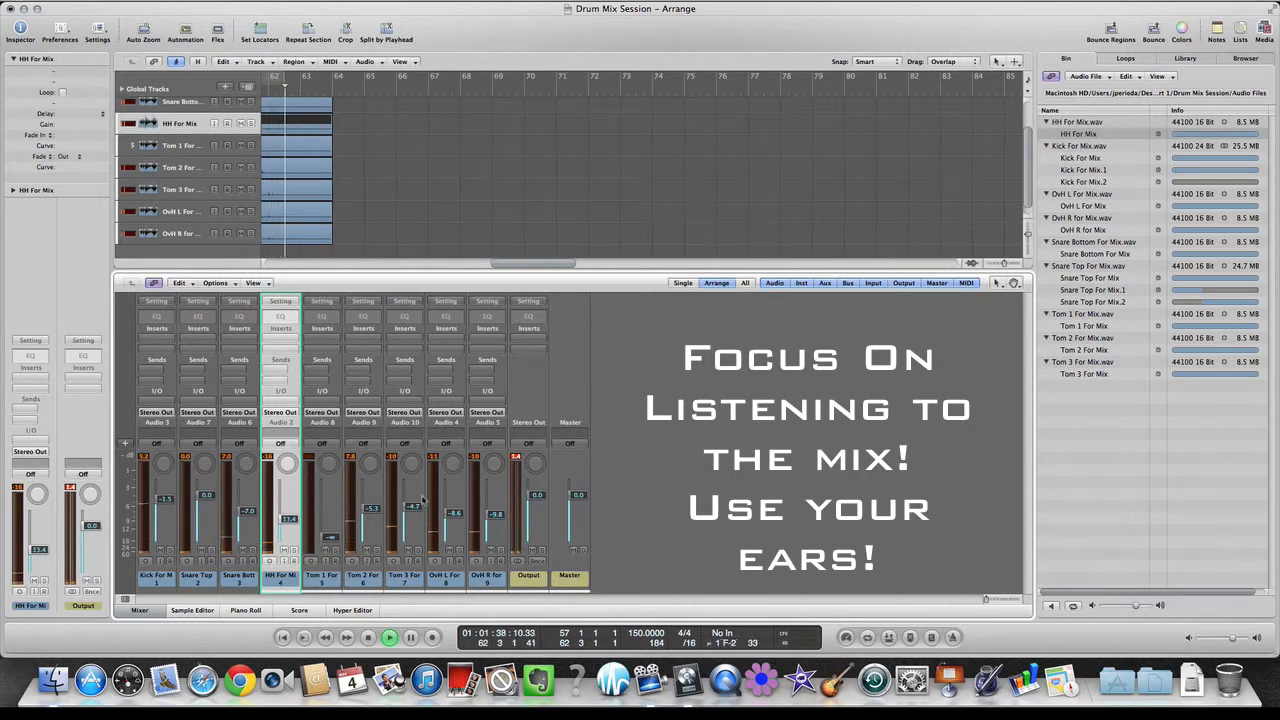
left_click_drag(423, 508, 423, 510)
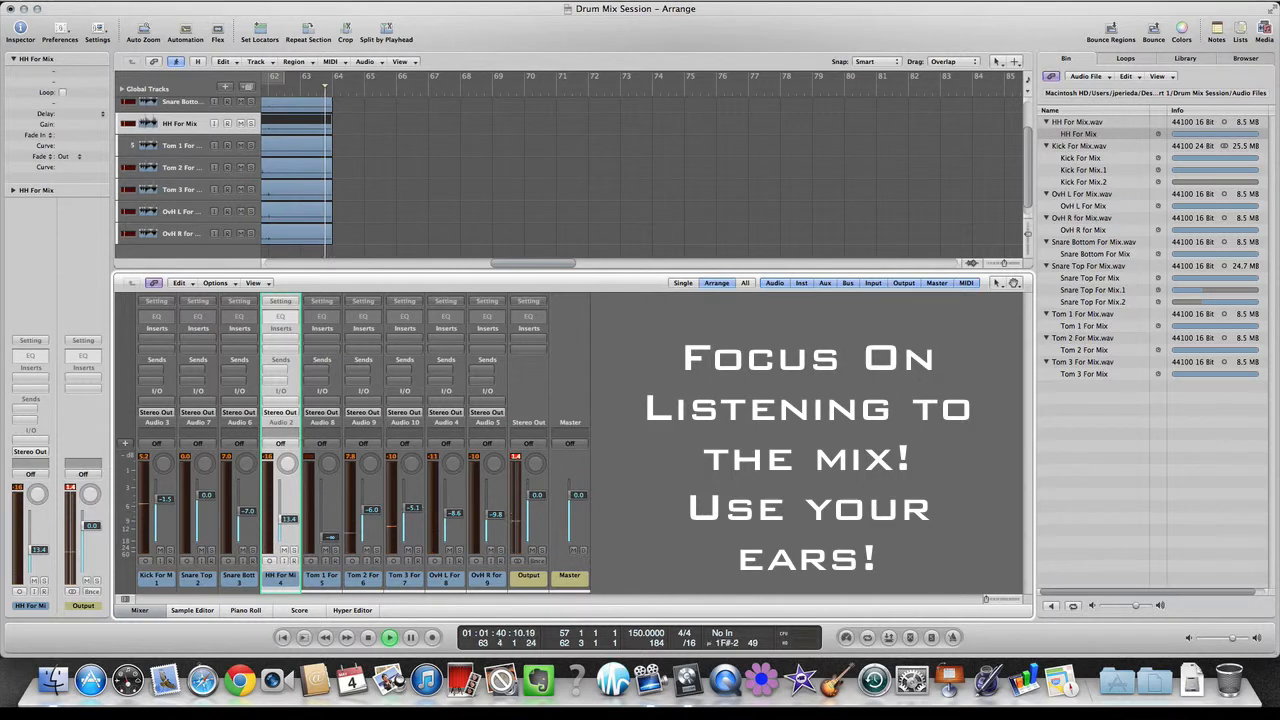
Replay the tom section from about bar 52 and raise the Tom 2 fader to -4.8 dB.
scroll(528, 166, "left", 10)
left_click(532, 88)
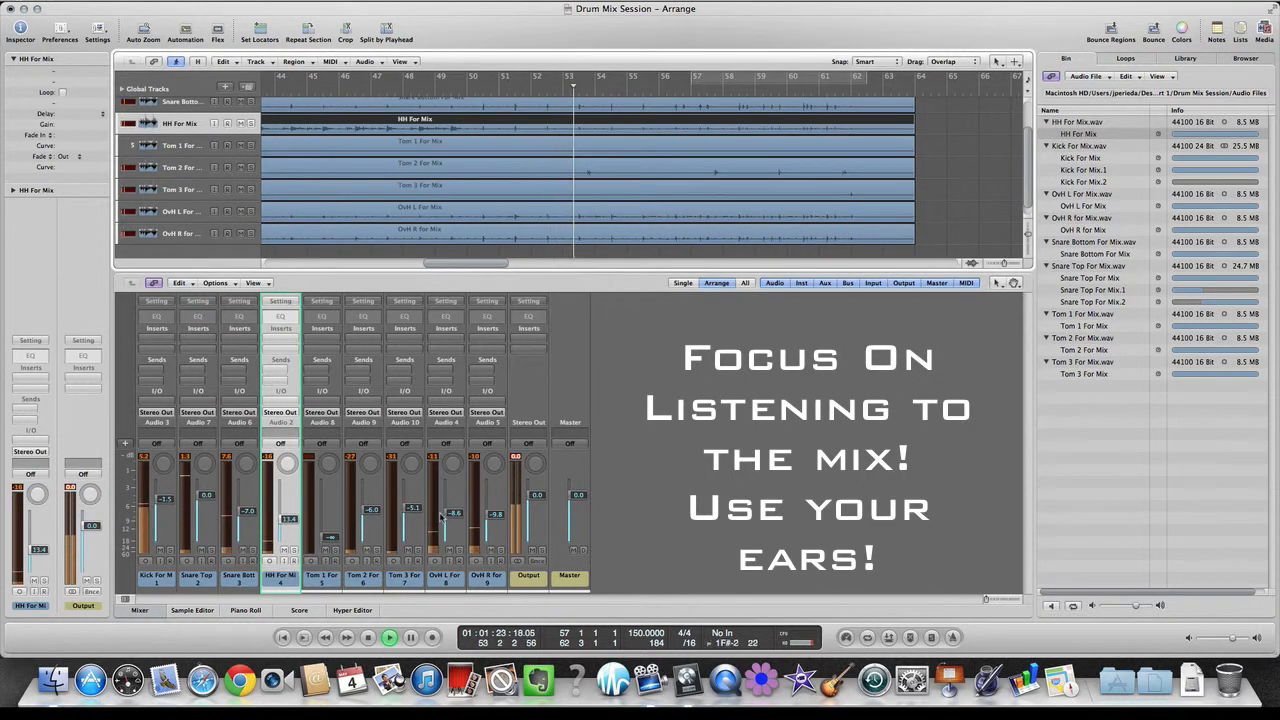
left_click_drag(372, 511, 372, 508)
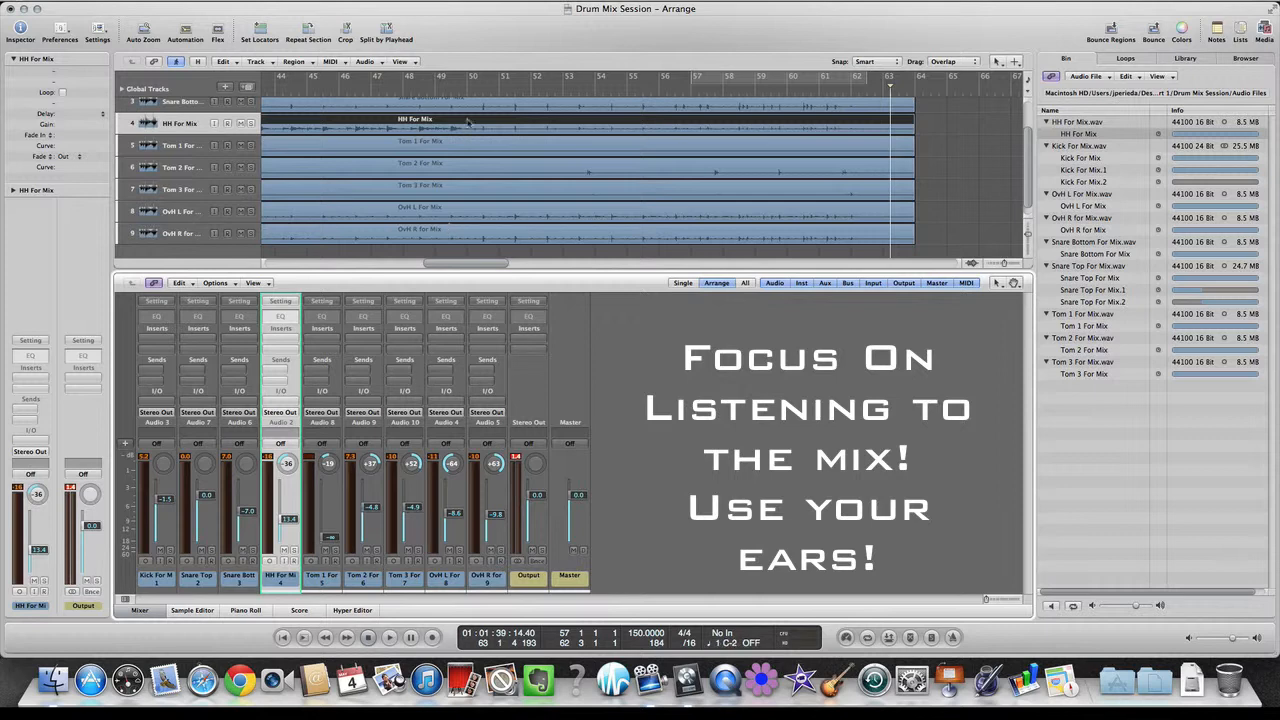
Play the drum mix from between bars 47 and 48 to check its balance and panning.
scroll(468, 122, "left", 5)
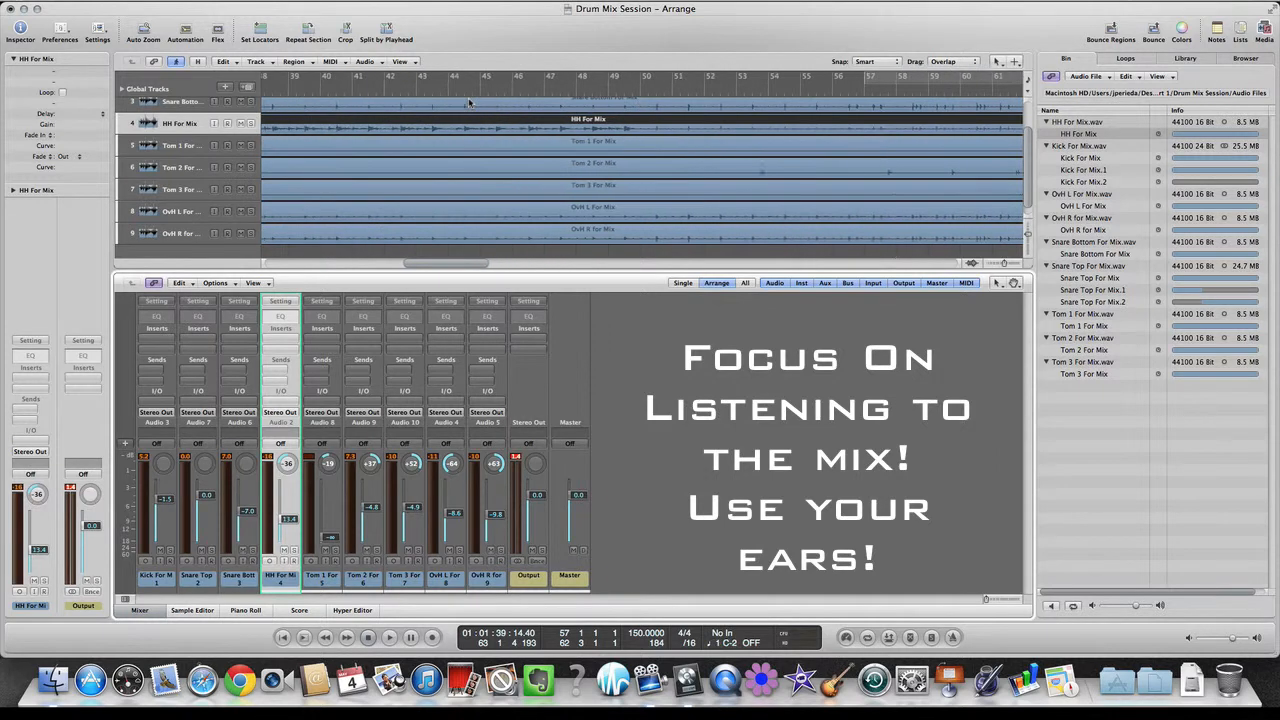
double_click(569, 95)
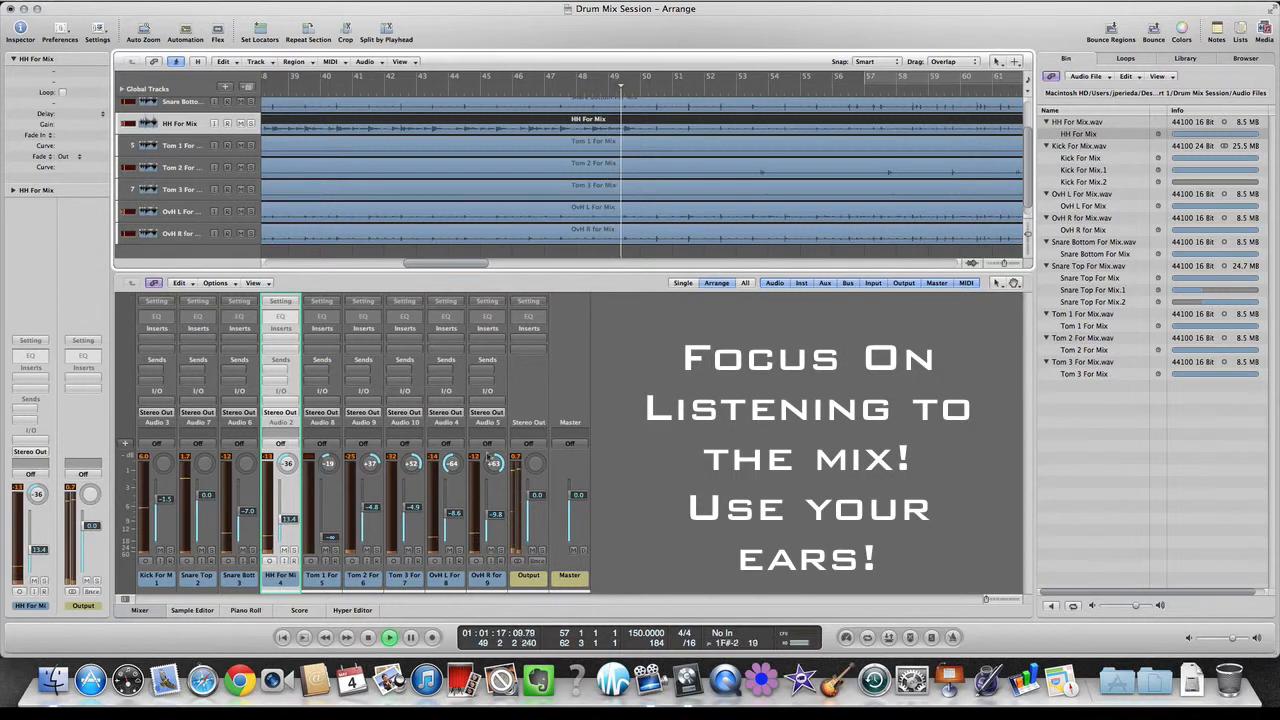
While the mix plays, set the HH pan to -33 and narrow the overheads to -56 for OvH L and +53 for OvH R.
left_click_drag(287, 463, 287, 460)
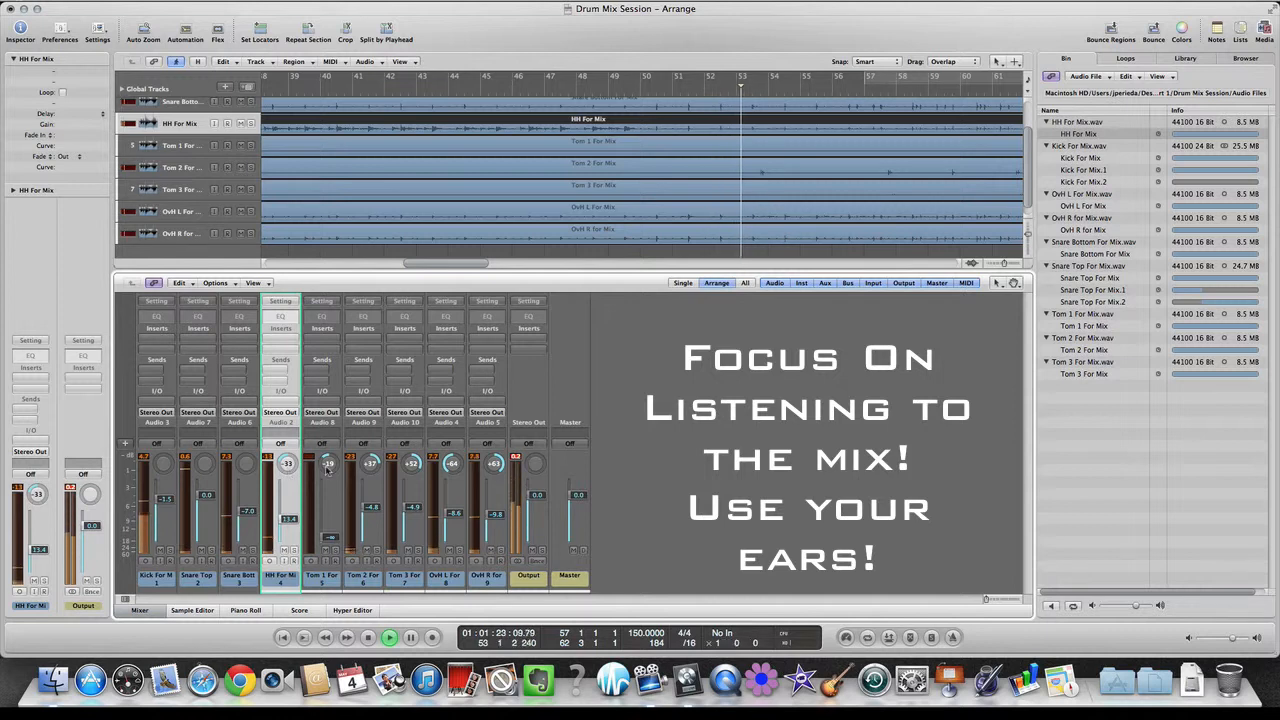
left_click_drag(452, 463, 494, 468)
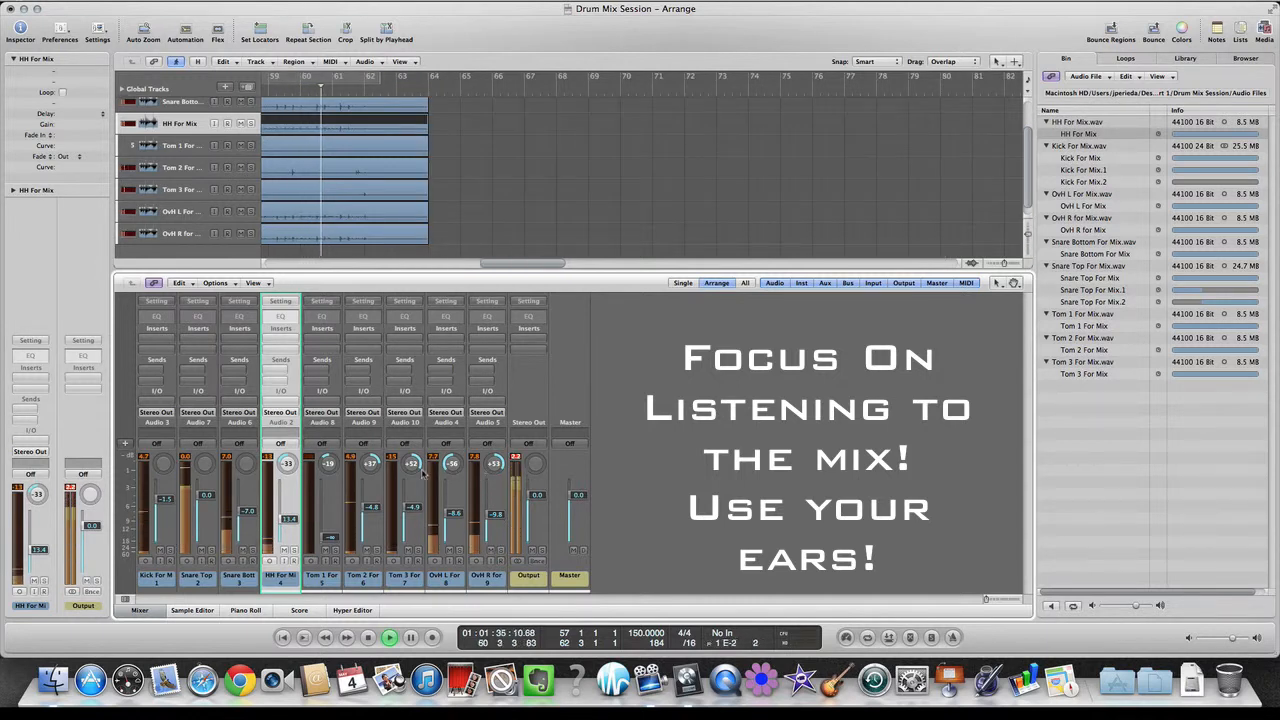
Set the Tom 3 pan to +53 and the Tom 2 pan to +31 as the song plays.
left_click_drag(411, 463, 406, 473)
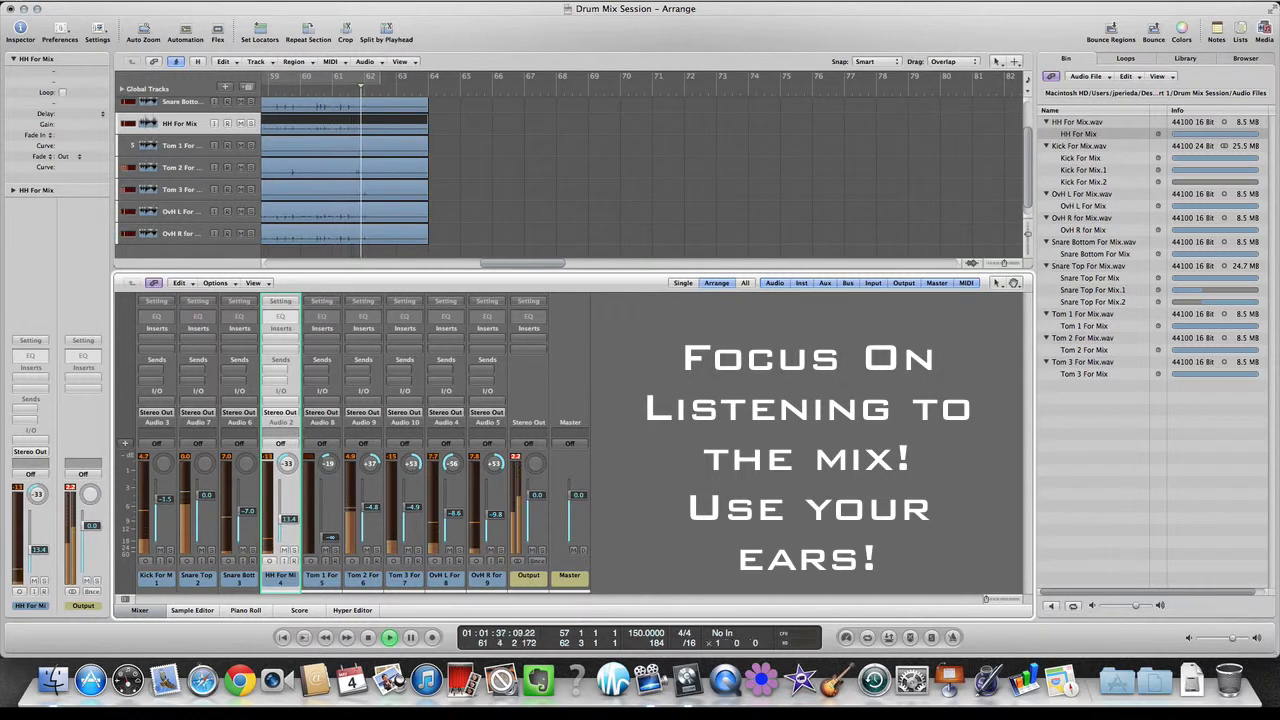
left_click_drag(370, 470, 368, 476)
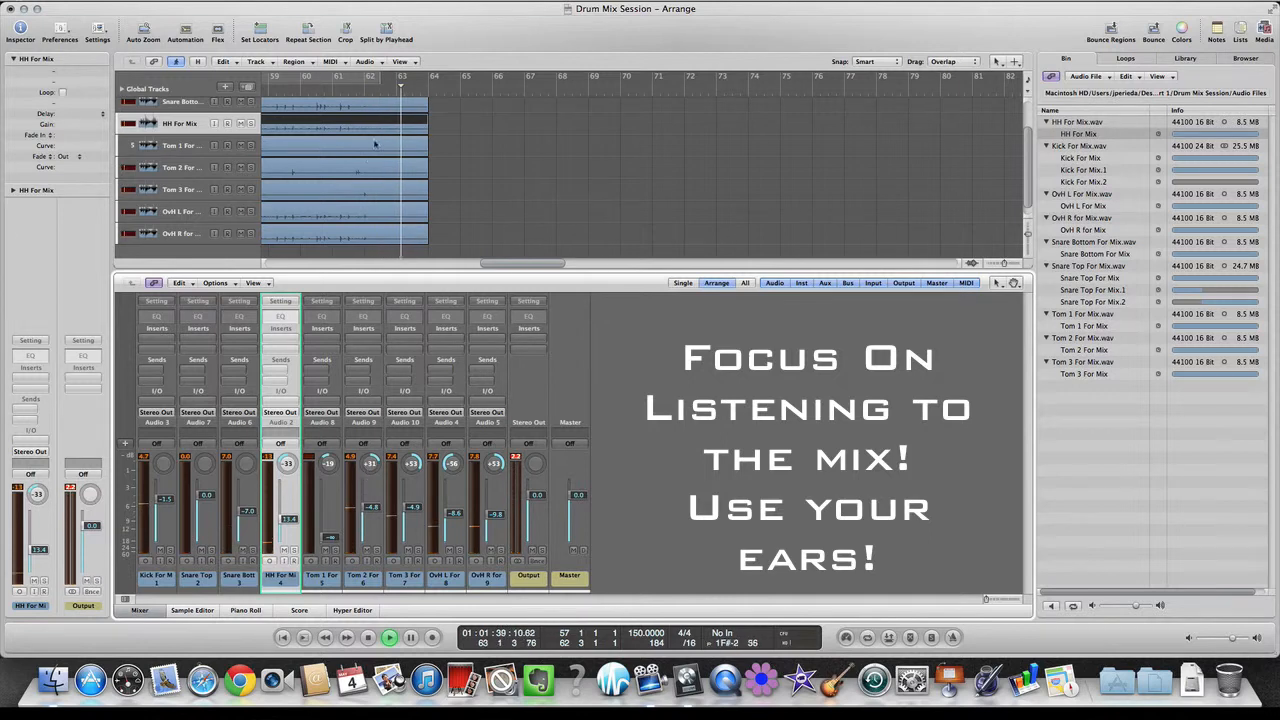
Replay the mix from about bar 51, set the Tom 1 pan to -20 and select the Tom 1 channel.
scroll(407, 120, "up", 3)
left_click(379, 88)
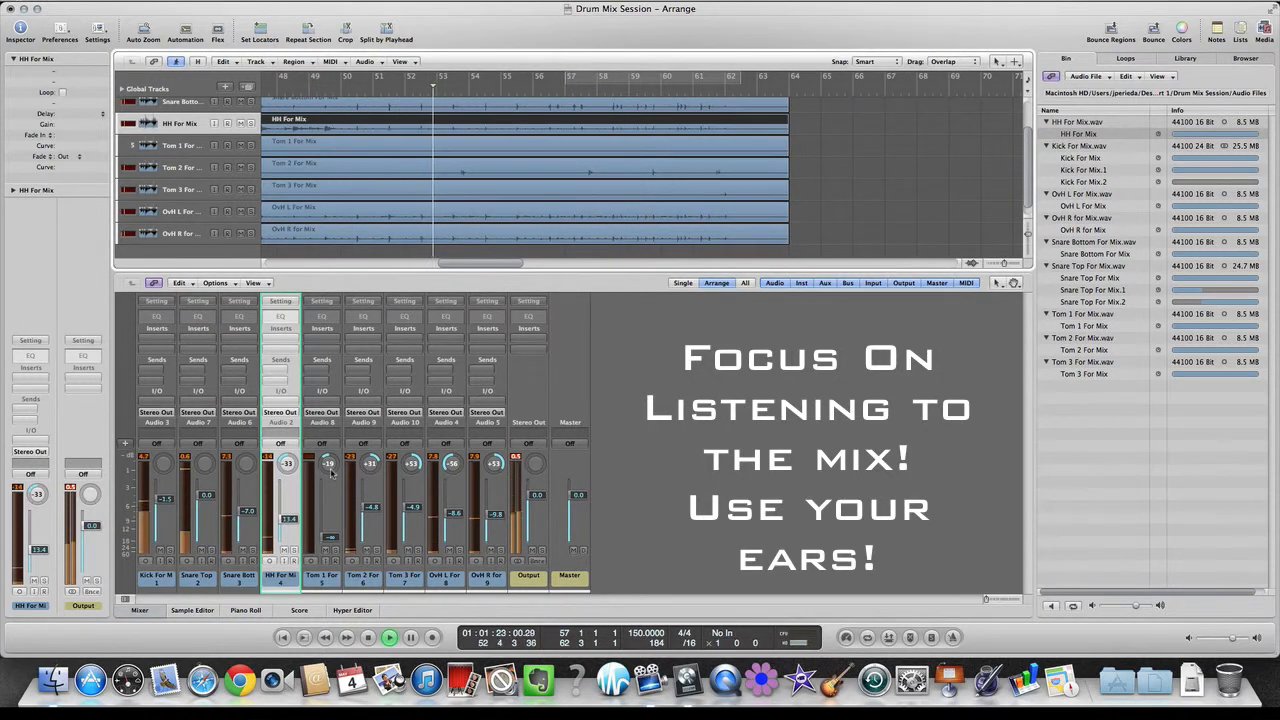
left_click_drag(330, 473, 330, 476)
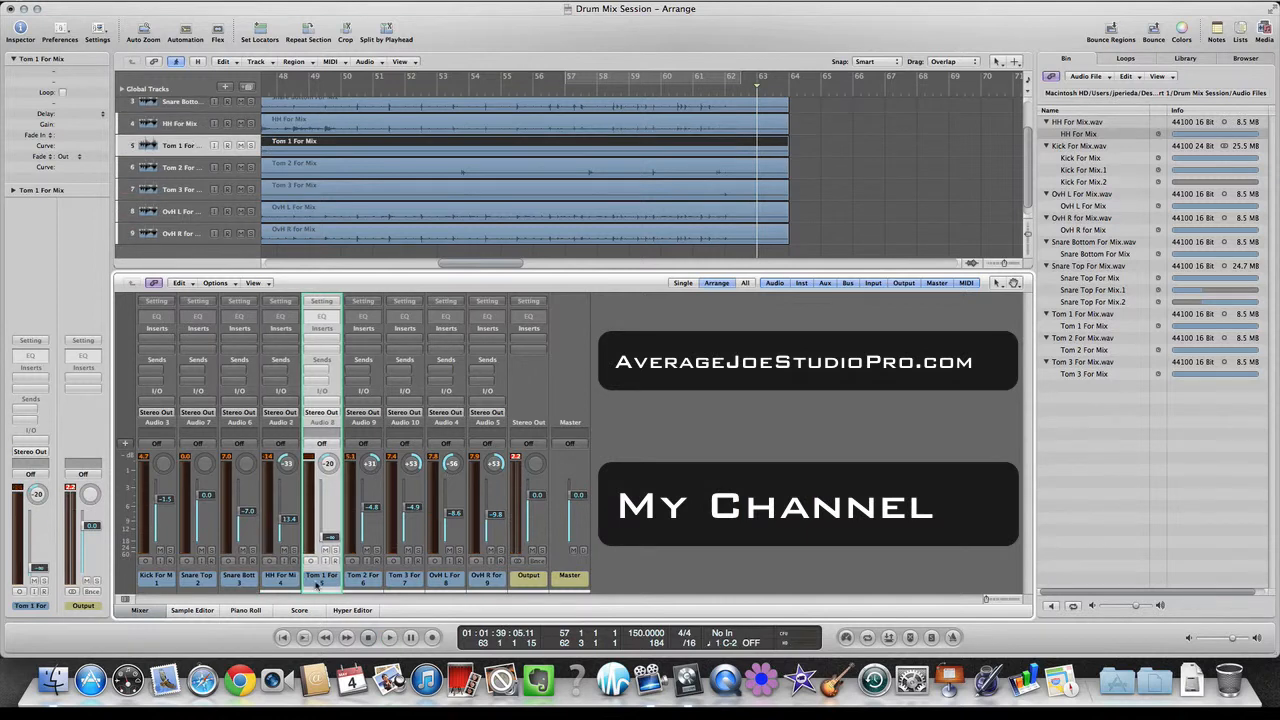
left_click(320, 582)
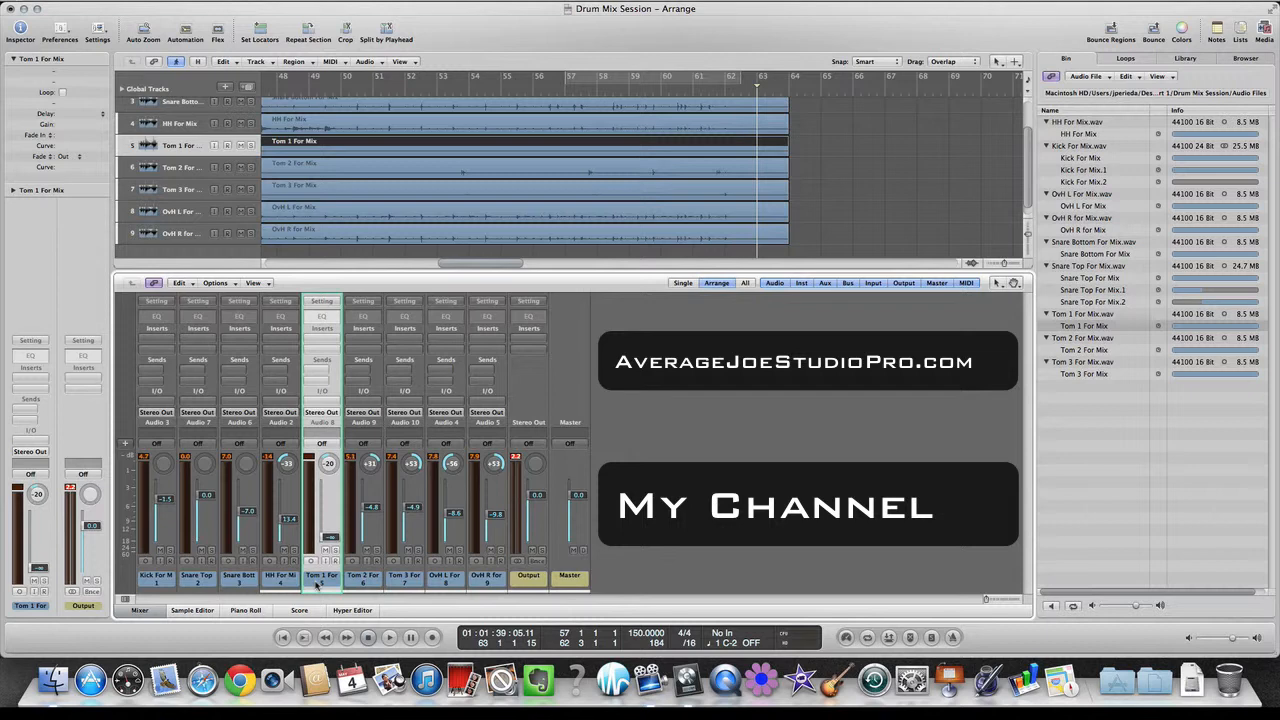